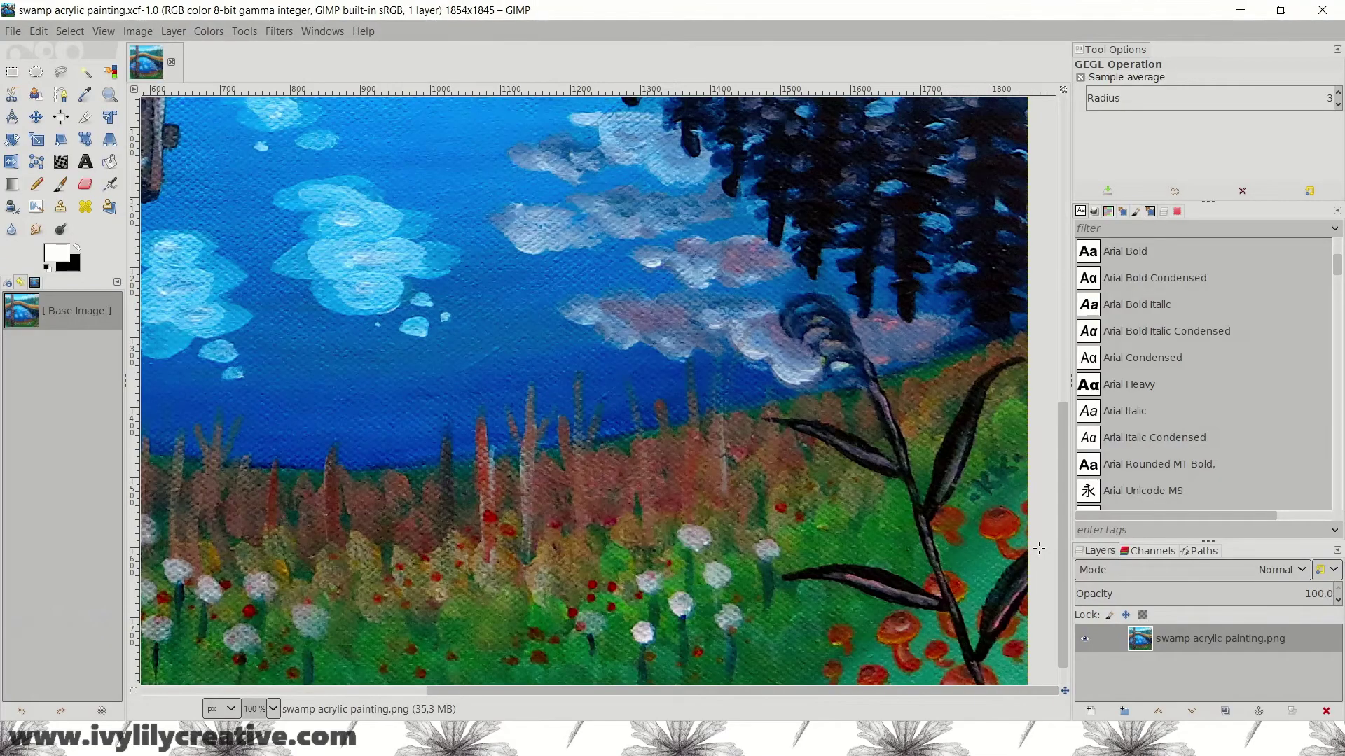
scroll(1039, 548, down, 2)
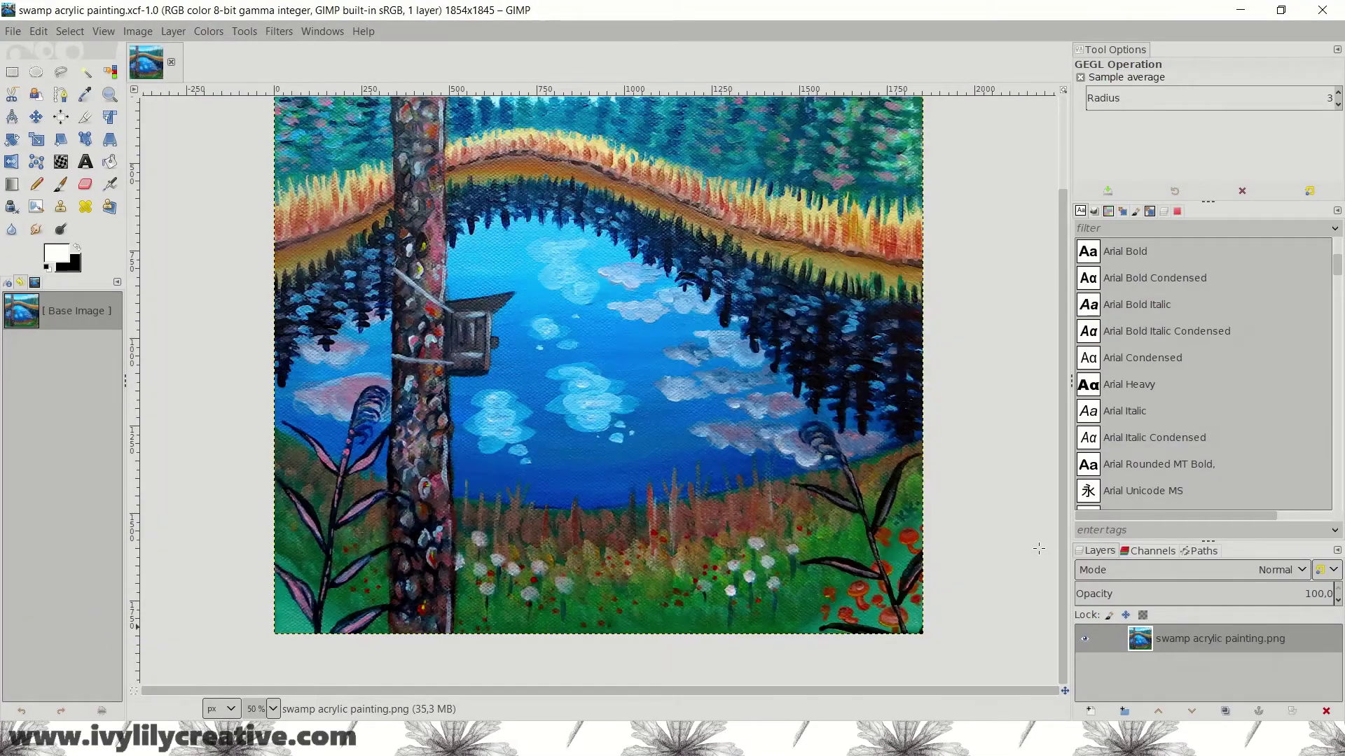
key(shift+3)
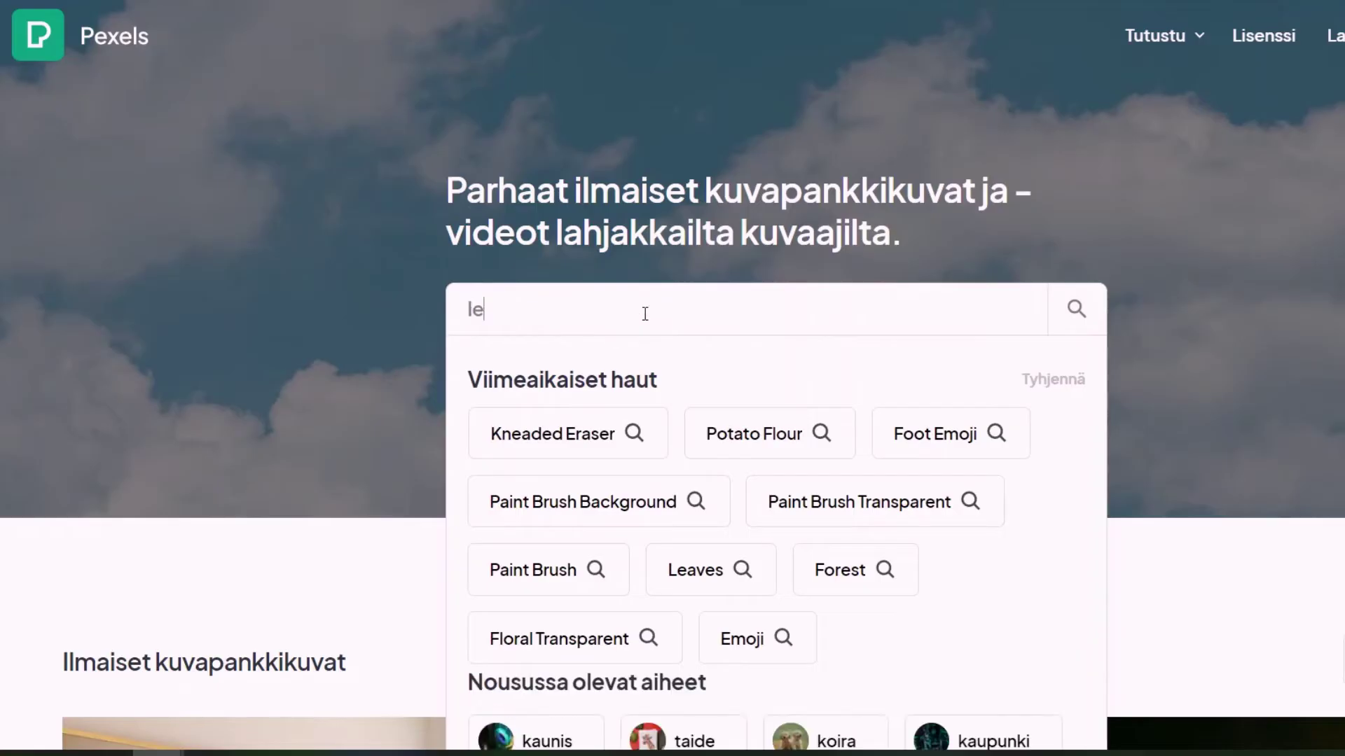
- Switch to Pexels, search for "leaf" and browse the results for a suitable leaf photo
text(af)
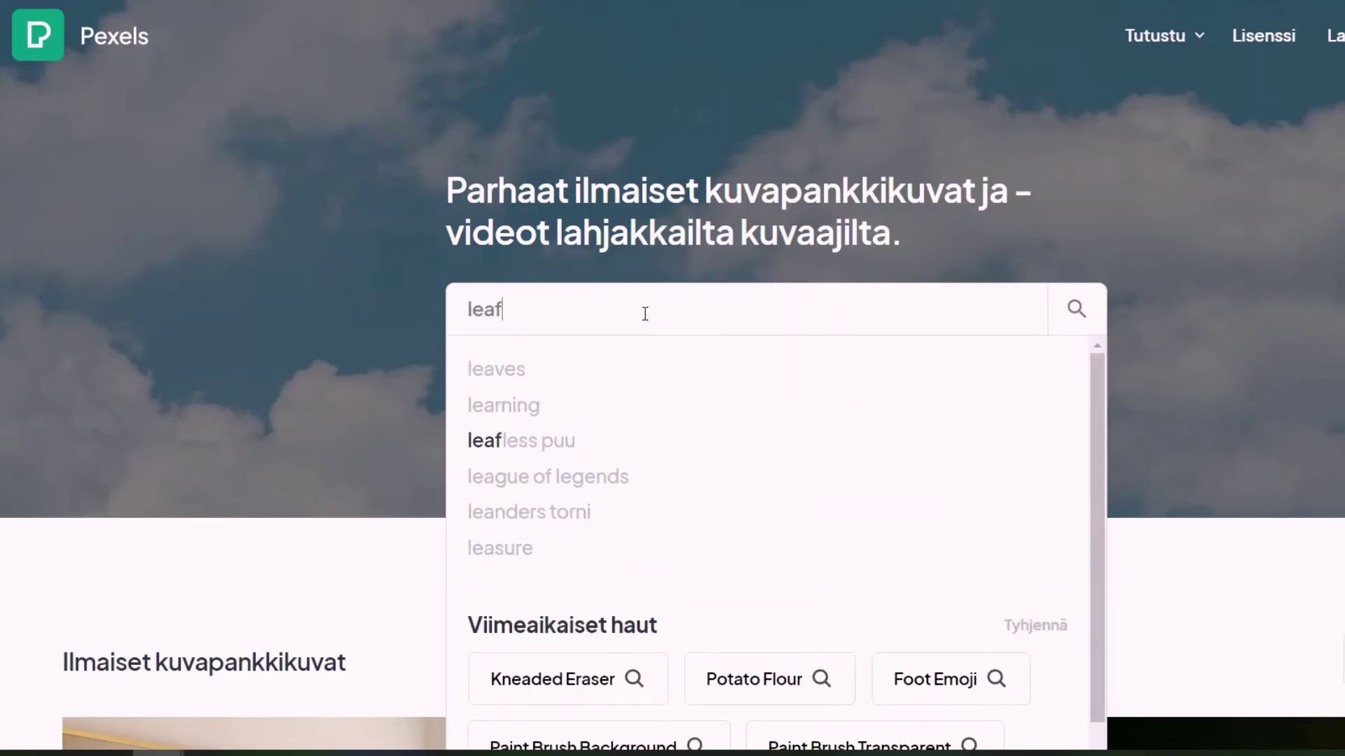
key(Return)
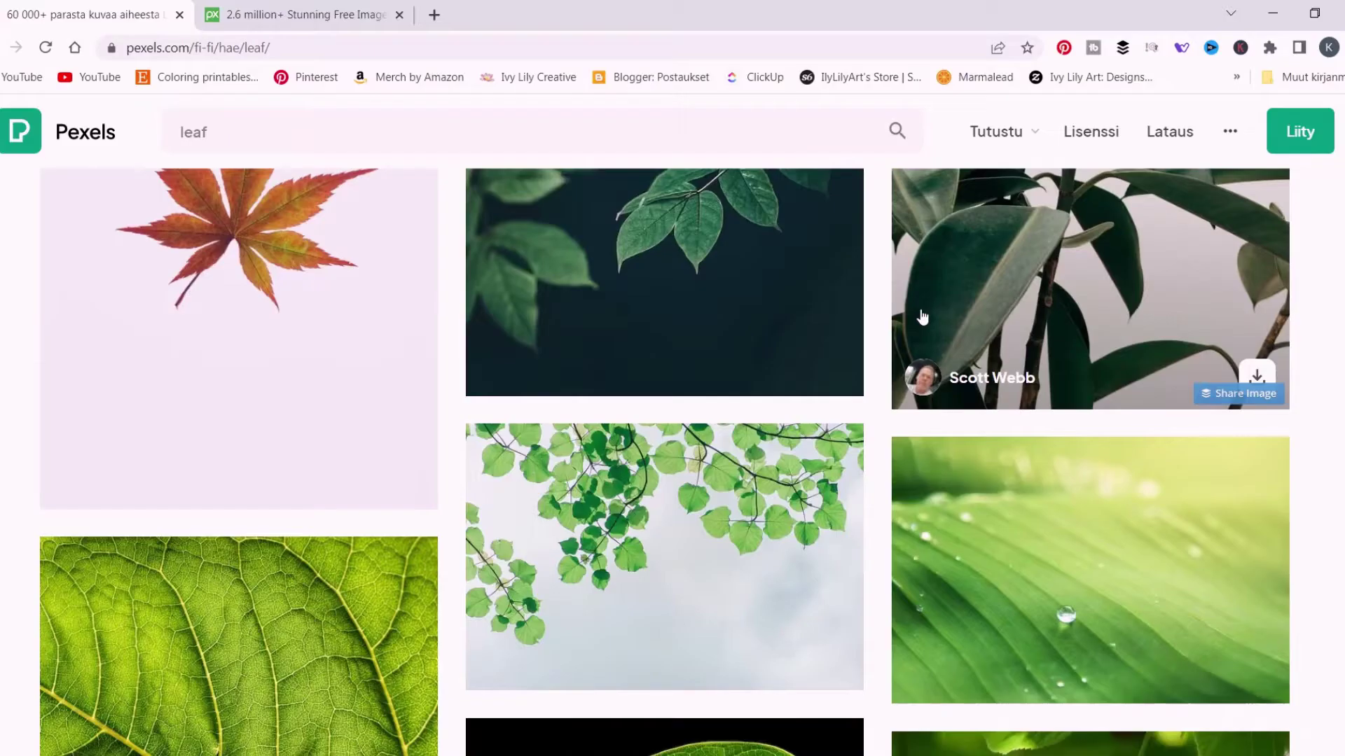
scroll(901, 323, down, 10)
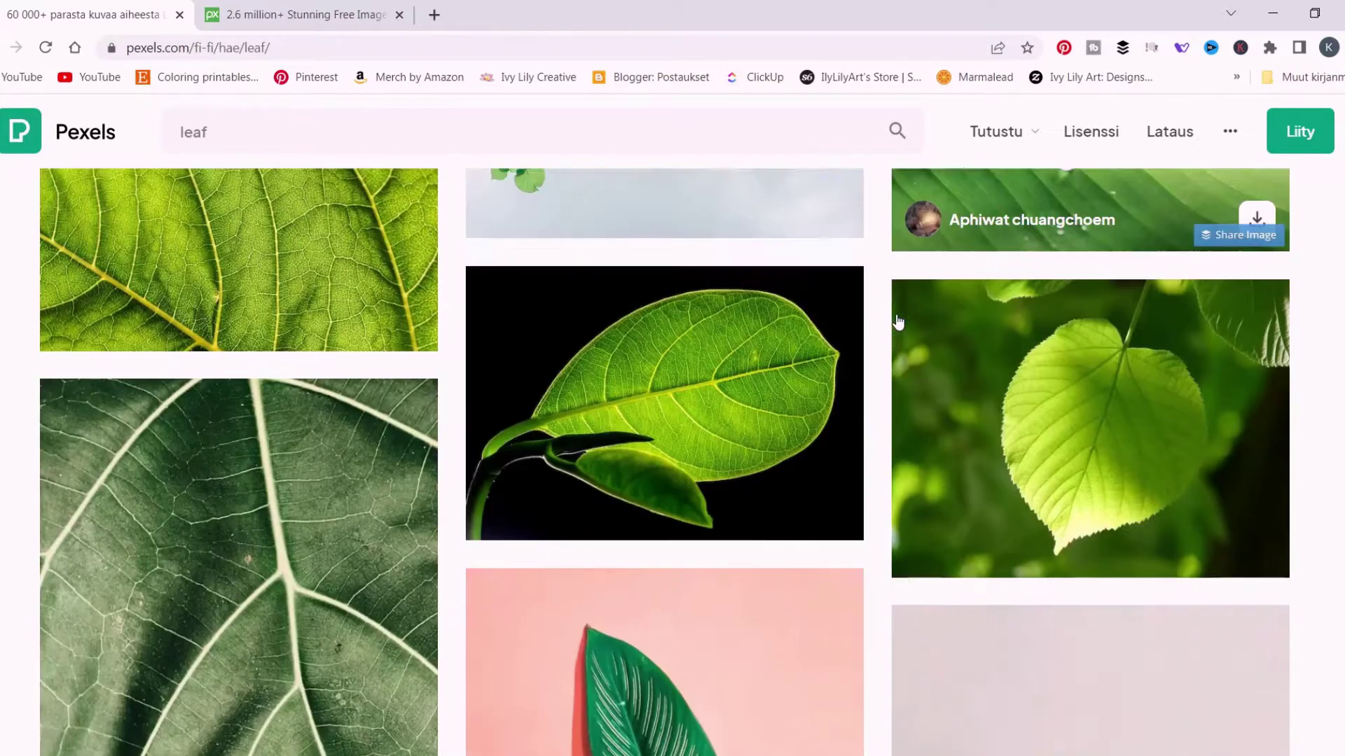
scroll(1044, 468, down, 15)
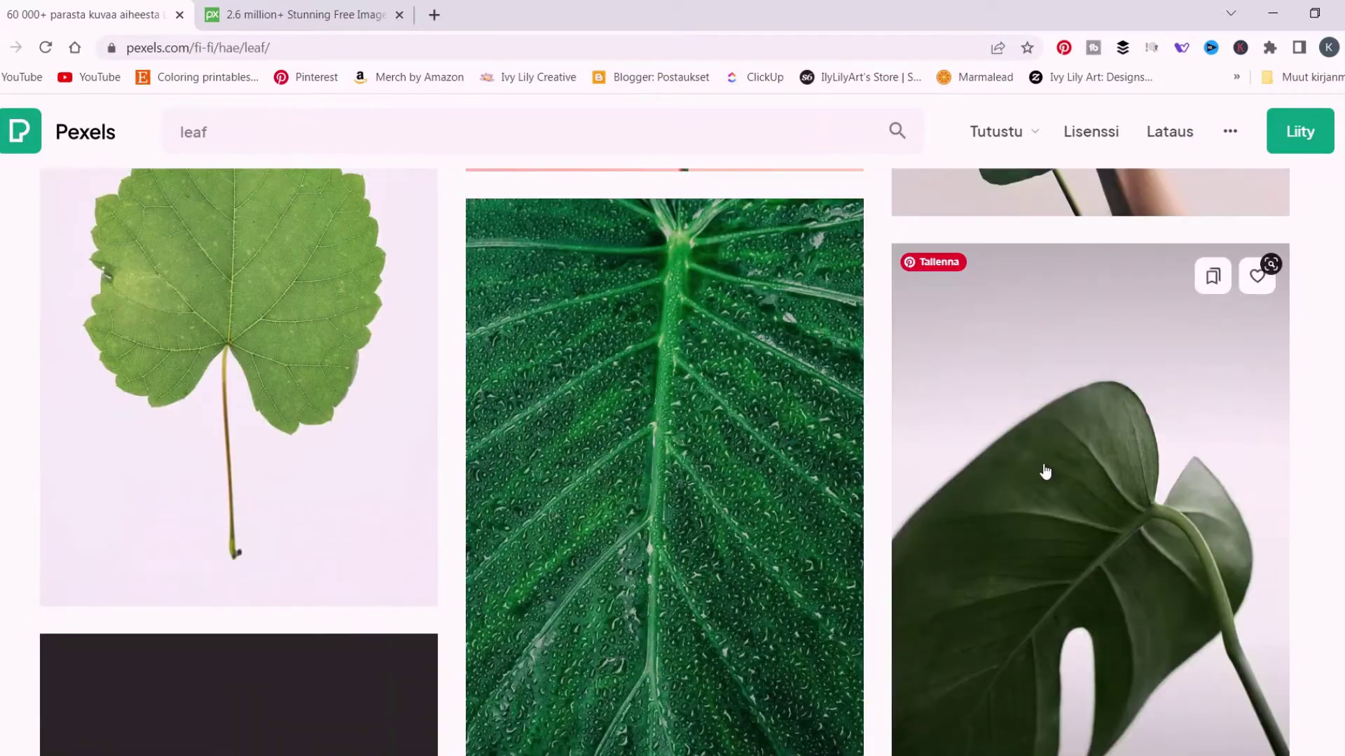
scroll(1044, 471, up, 5)
scroll(1044, 471, down, 5)
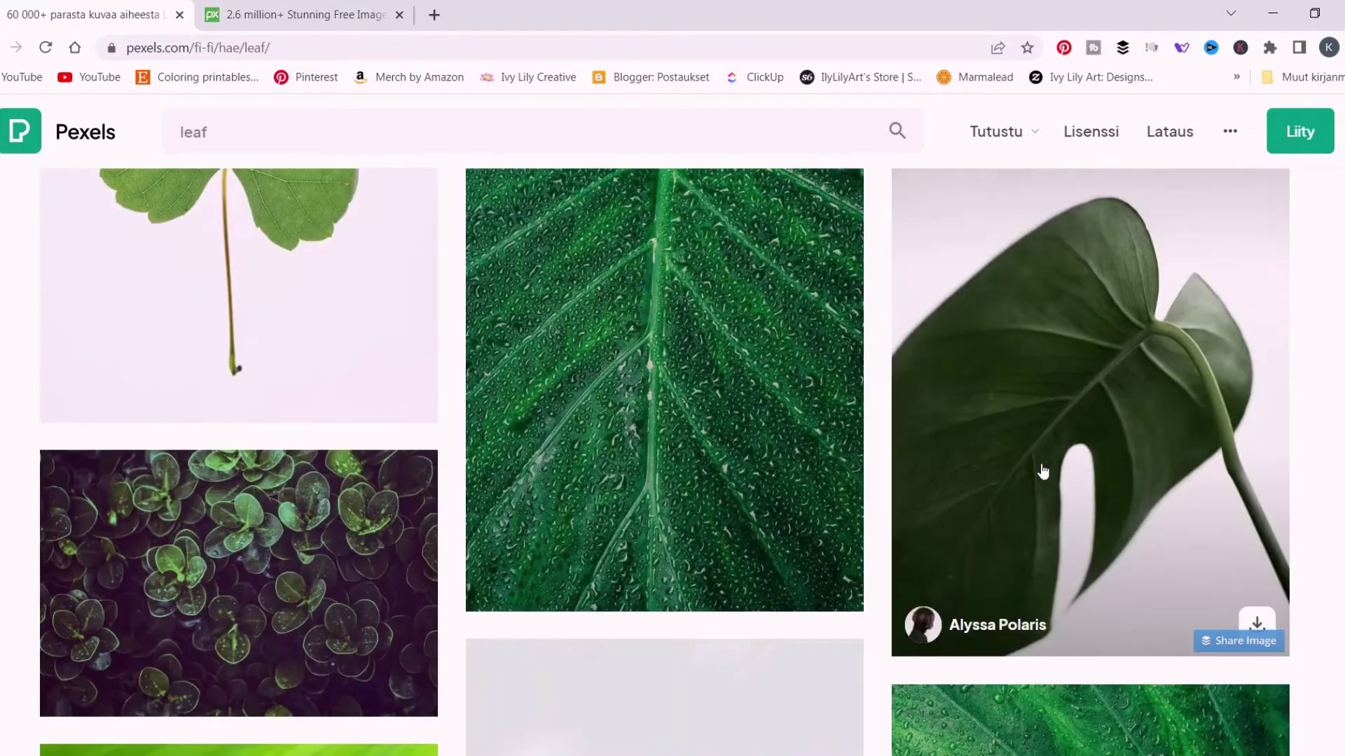
- Open the orange maple leaf photo and download it for free at the original 4344×2896 size
click(1157, 321)
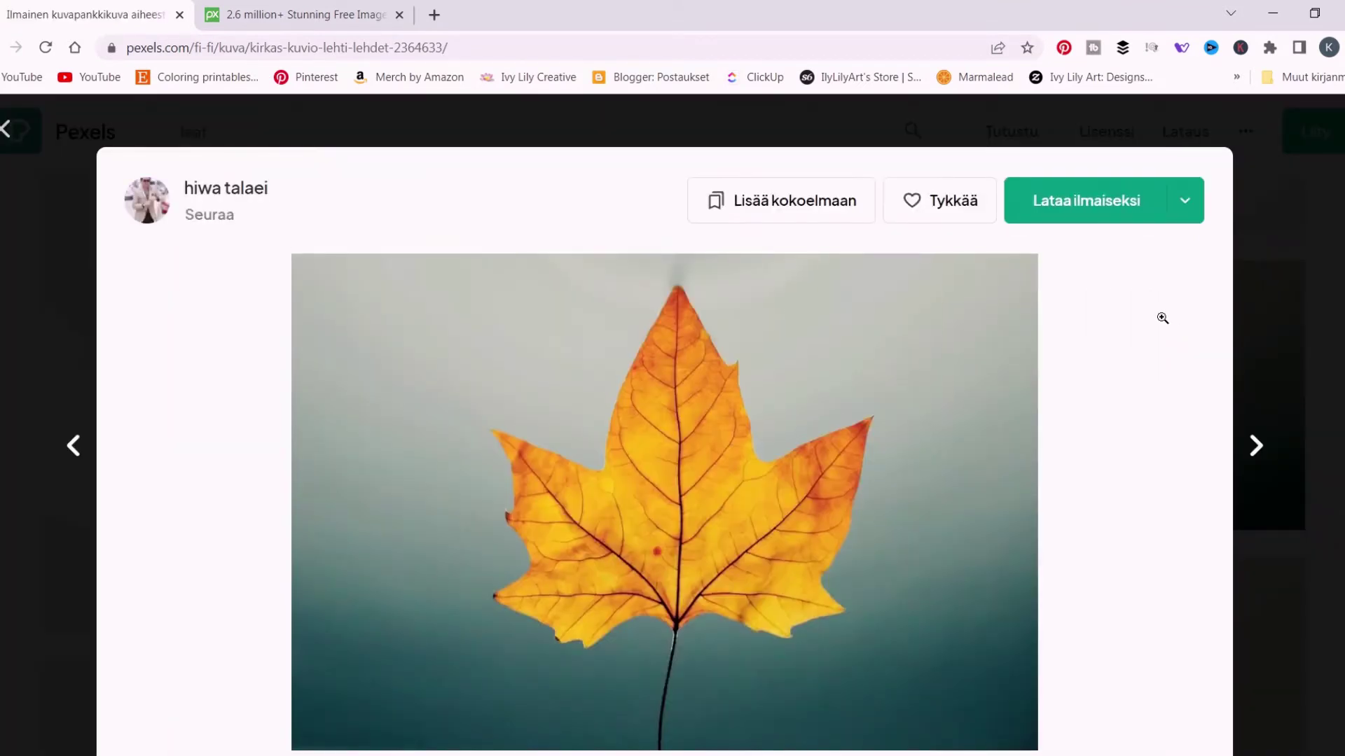
scroll(1128, 310, down, 6)
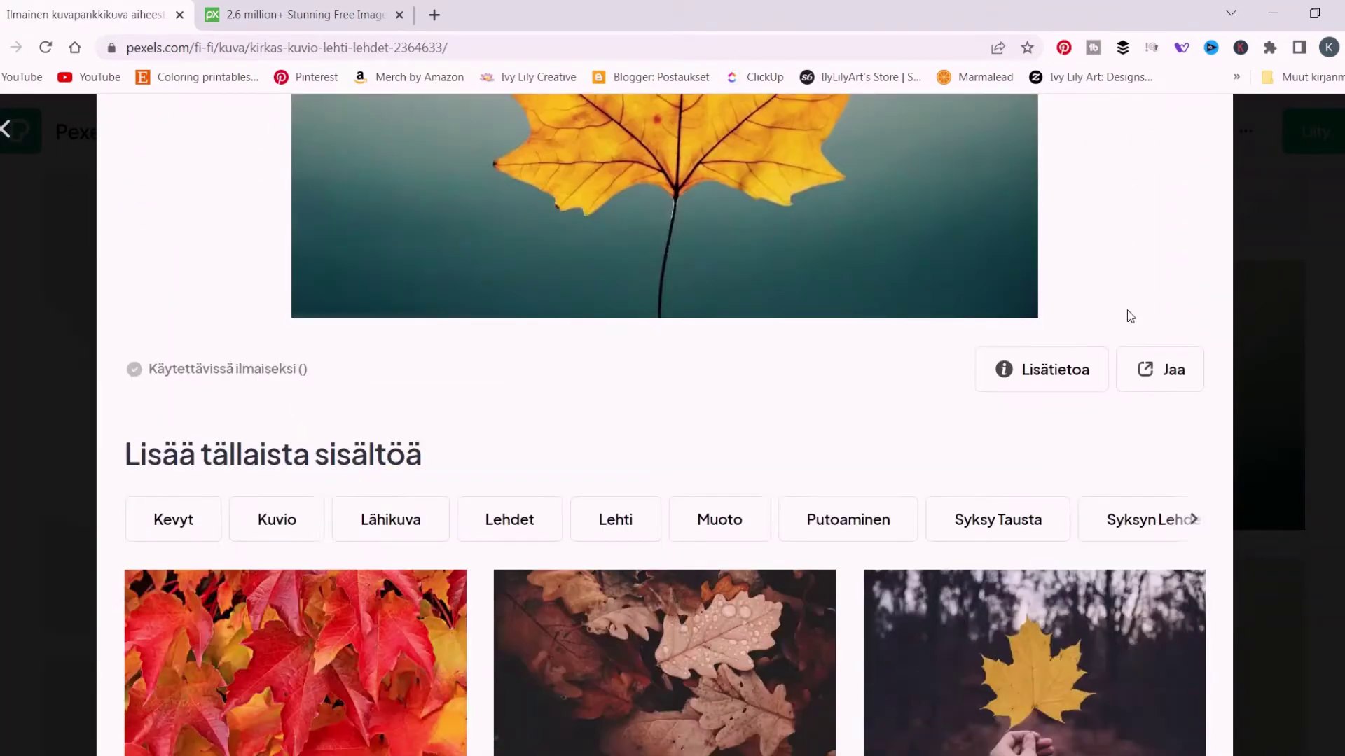
scroll(1128, 311, up, 6)
click(1184, 201)
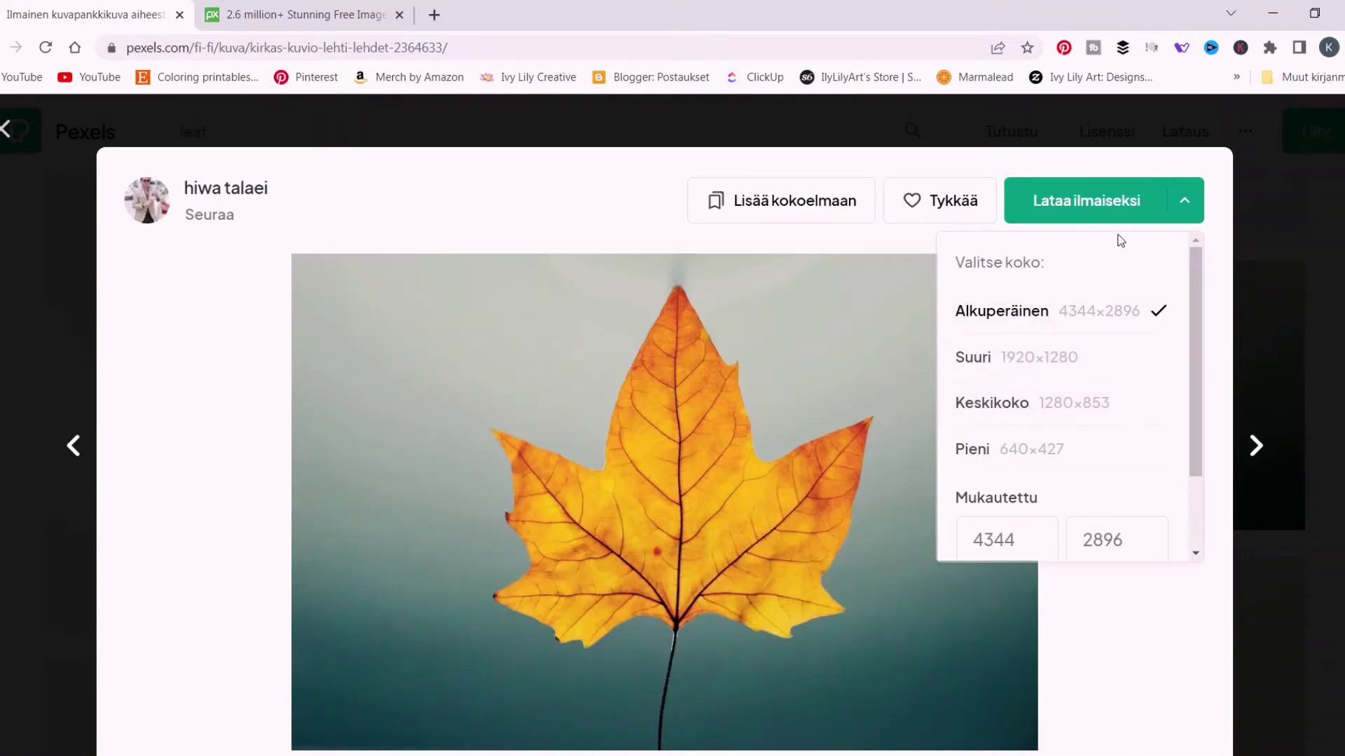
click(1094, 199)
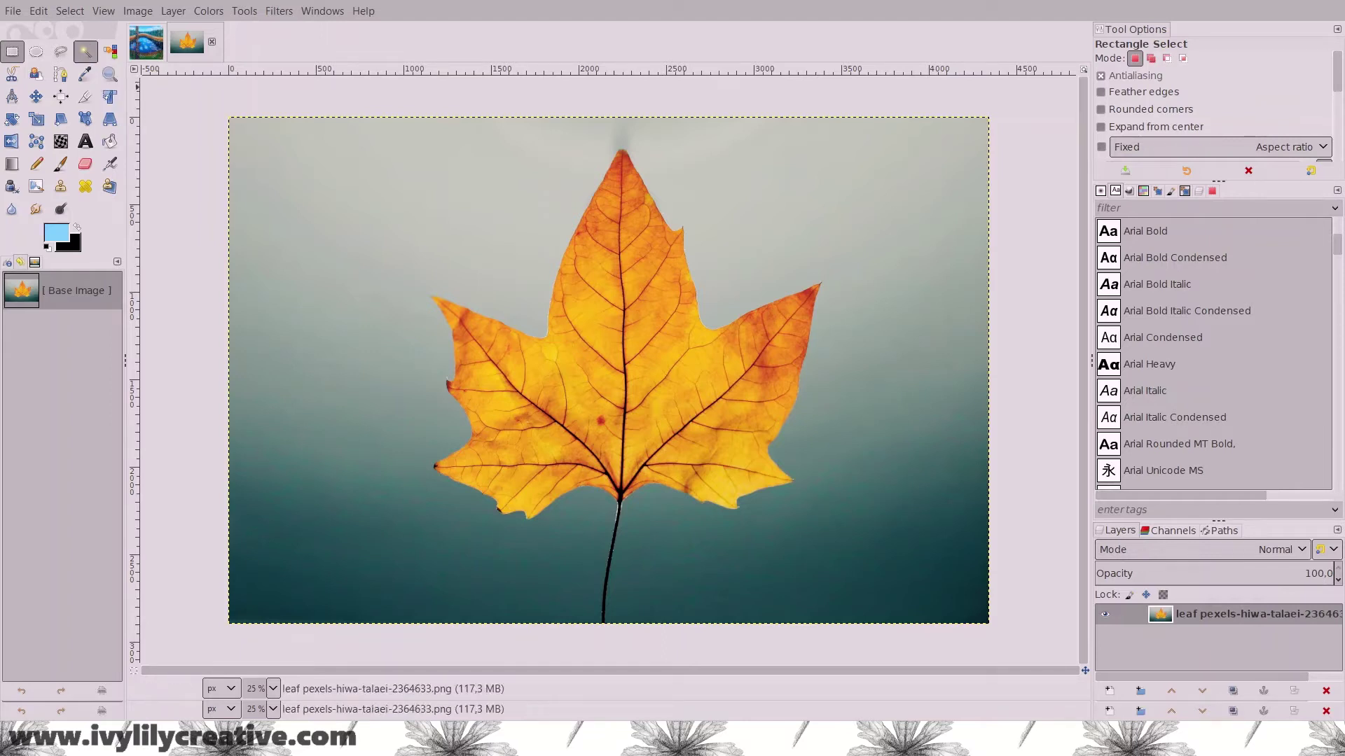
- Add an alpha channel to the leaf photo and cut out the upper background using Fuzzy Select with threshold 29.7
click(85, 51)
click(489, 216)
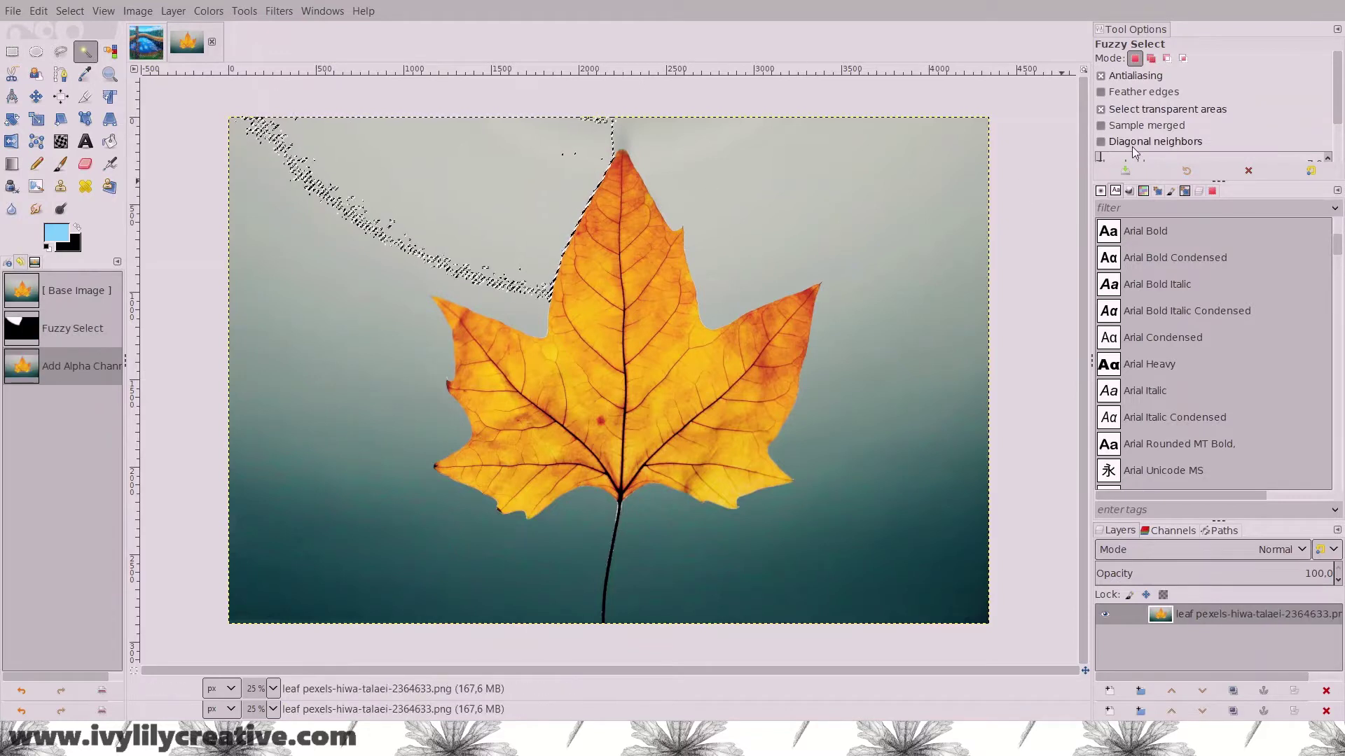
scroll(1156, 127, down, 3)
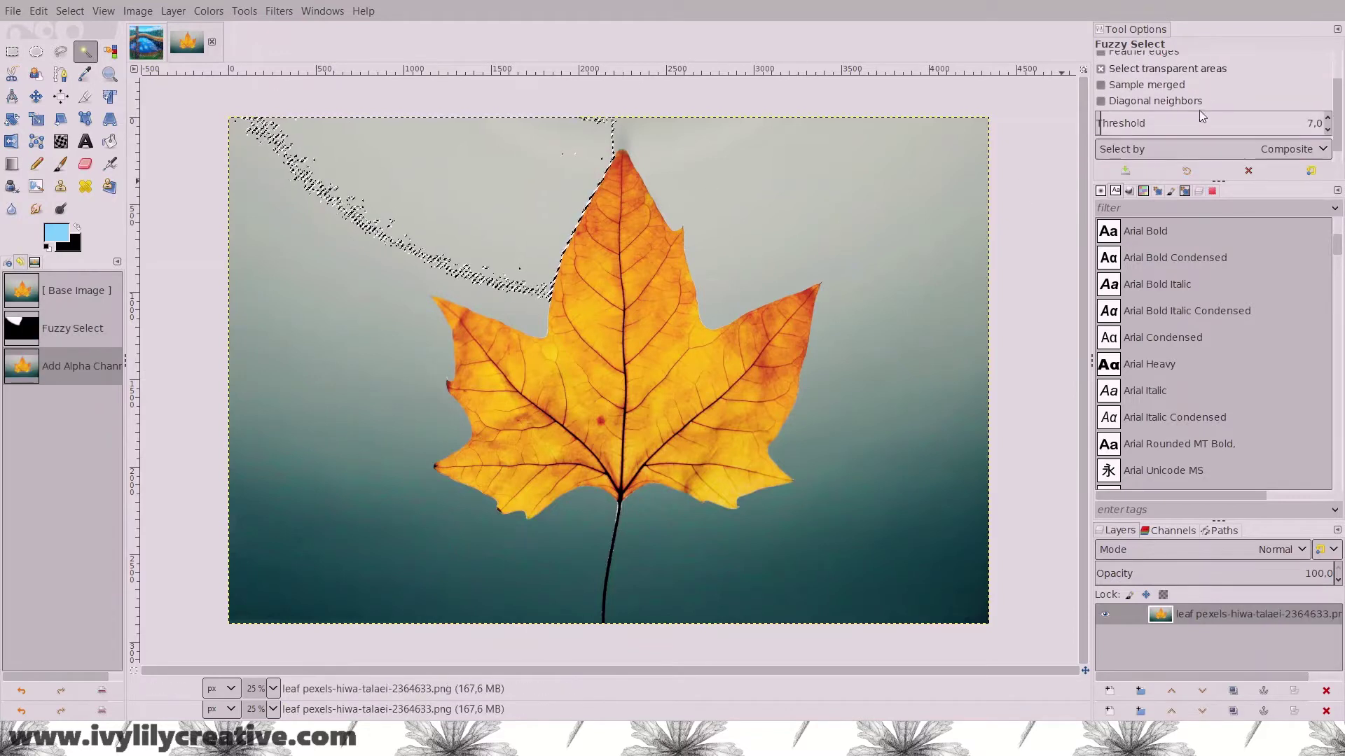
click(1158, 119)
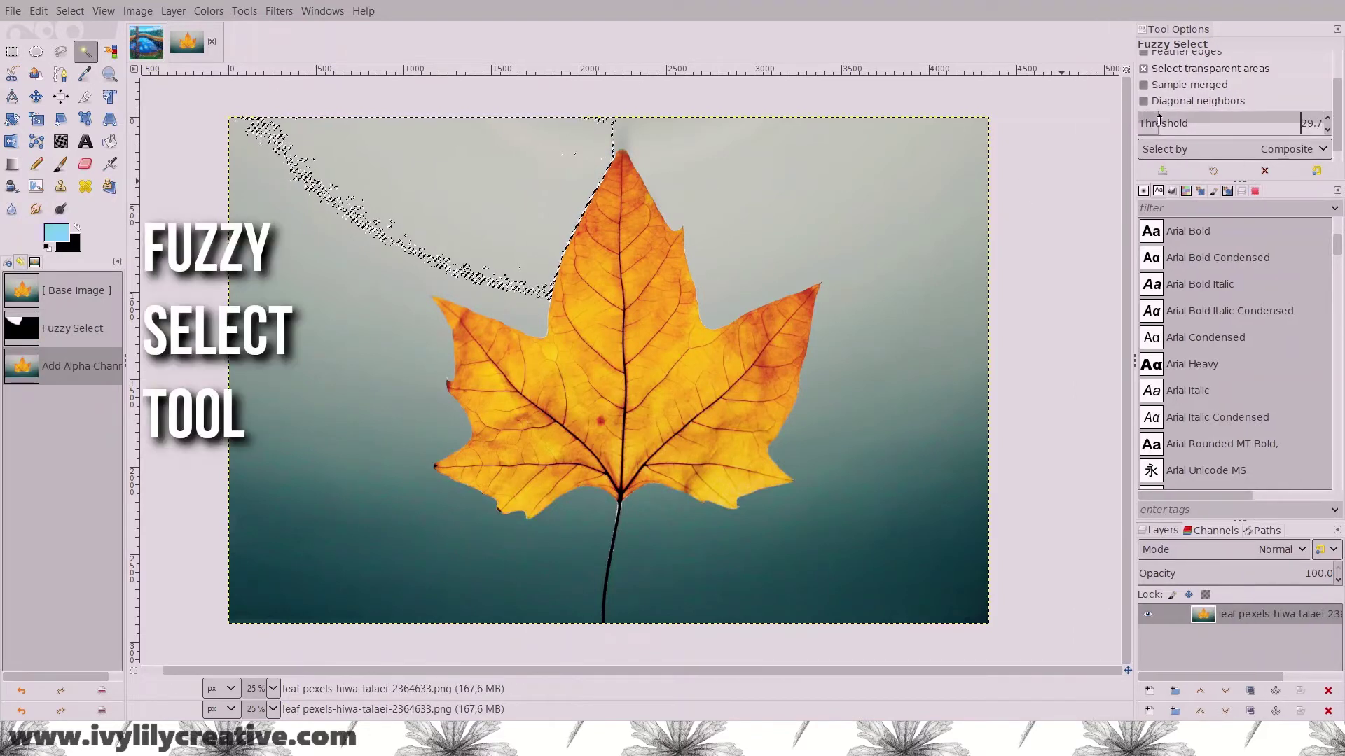
click(535, 218)
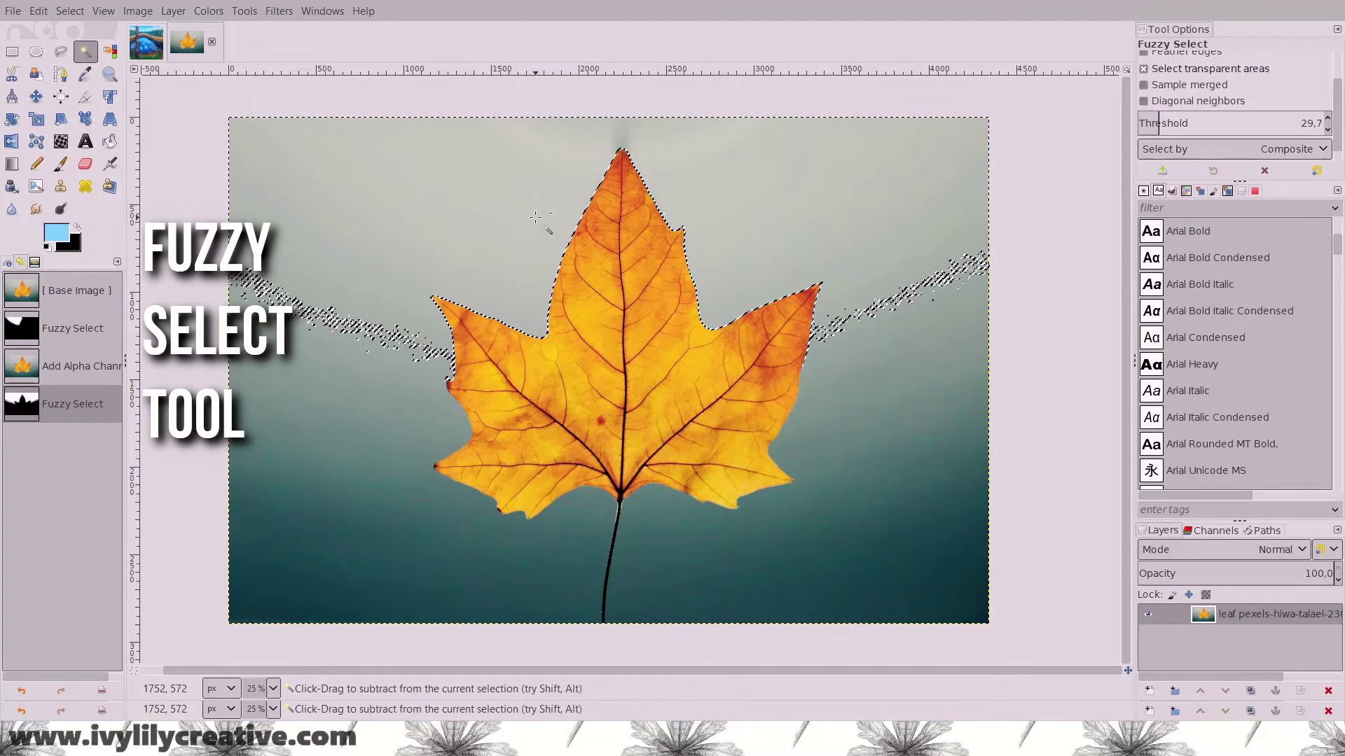
key(ctrl+x)
- Select and cut the remaining background areas beside and below the leaf with Fuzzy Select
click(898, 381)
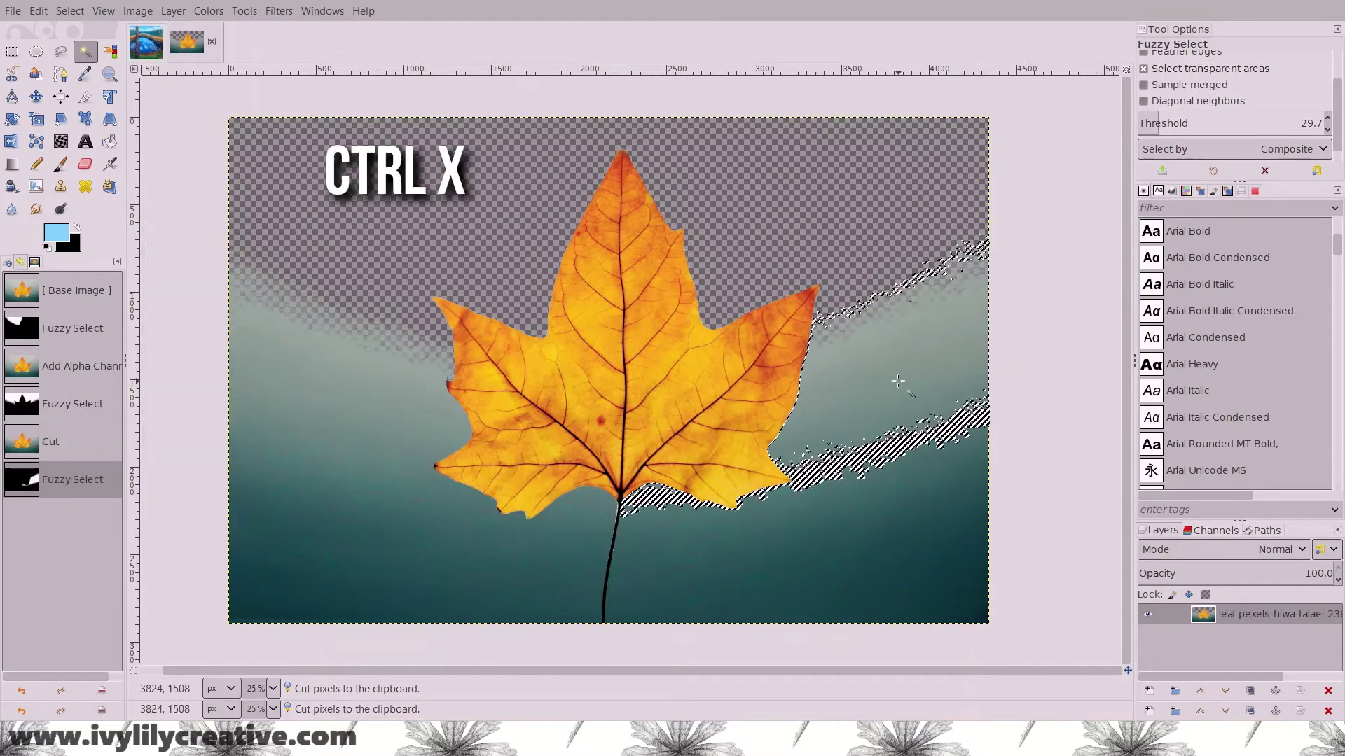
key(ctrl+x)
click(536, 549)
key(ctrl+x)
click(399, 419)
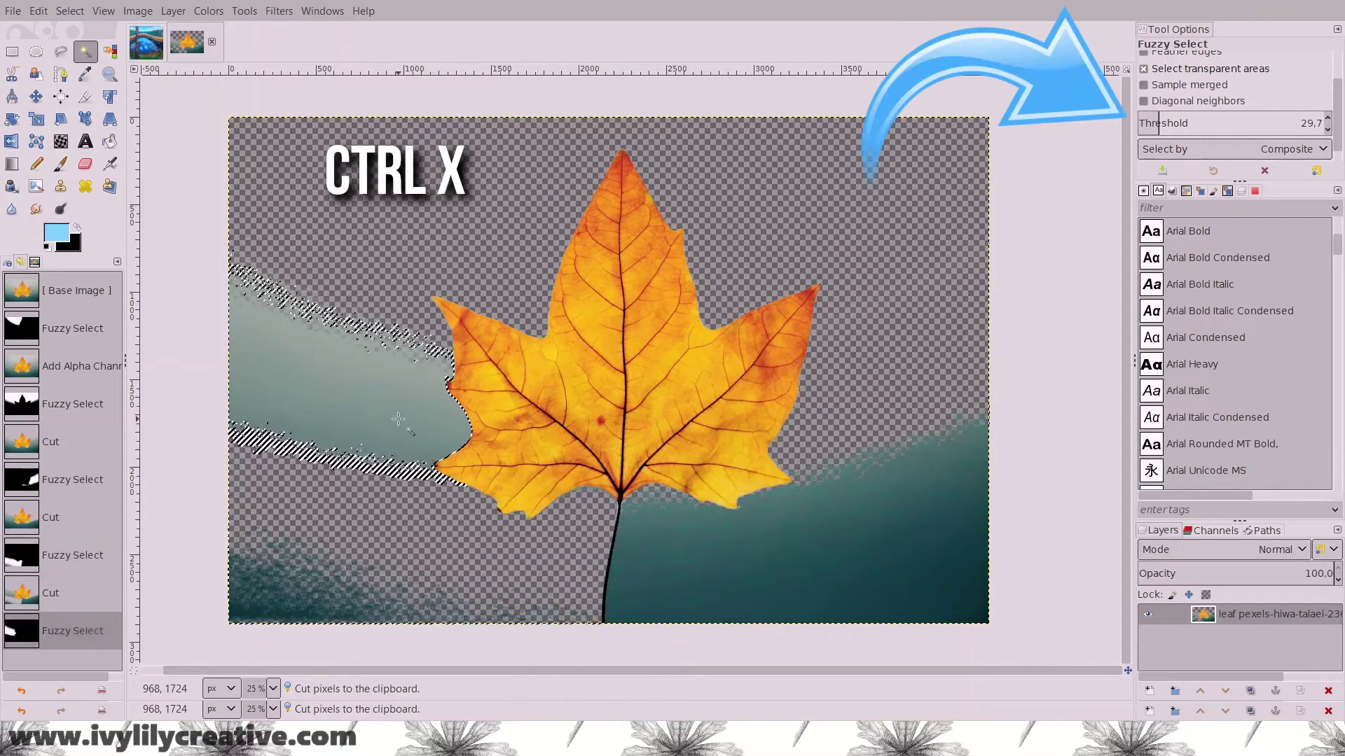
key(ctrl+x)
click(680, 546)
key(ctrl+x)
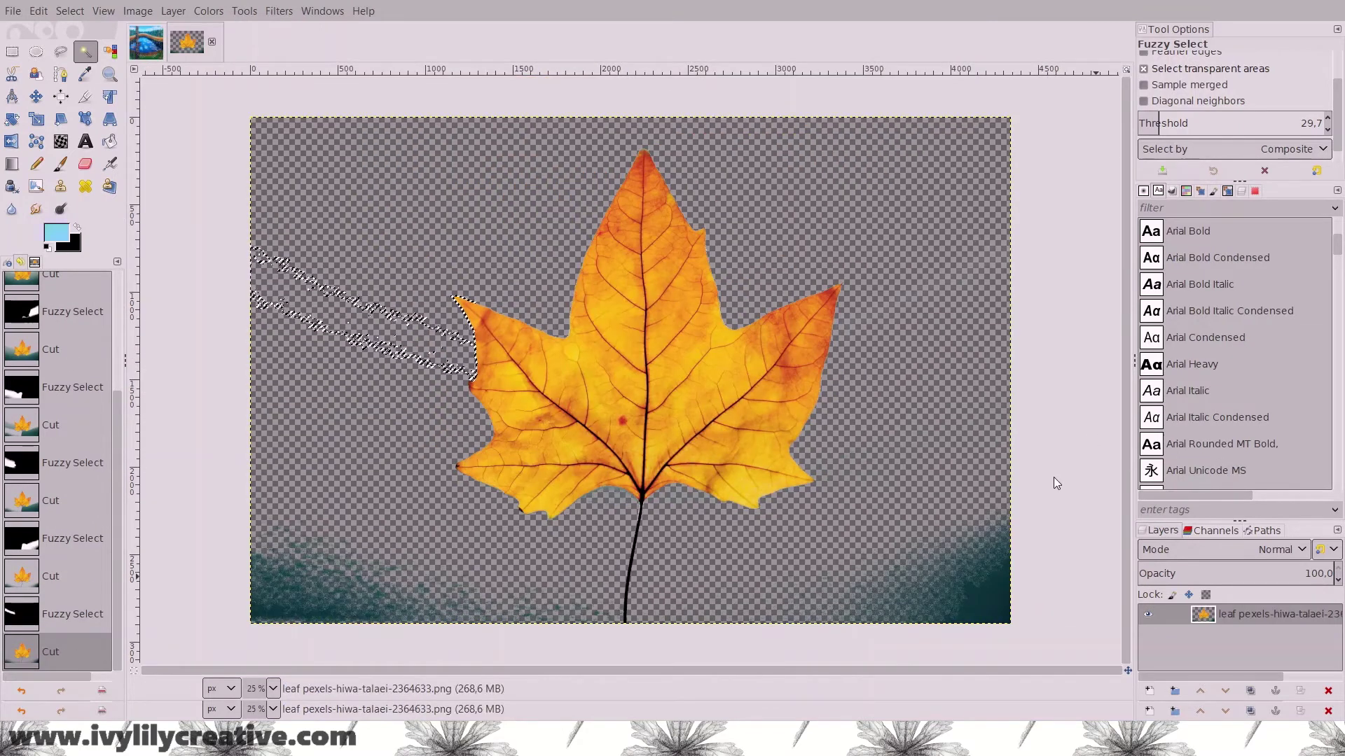
- Place the black layer beneath the leaf and erase leftover background specks near the stem with a size 51 Hardness 100 eraser
drag(1232, 614, 1237, 658)
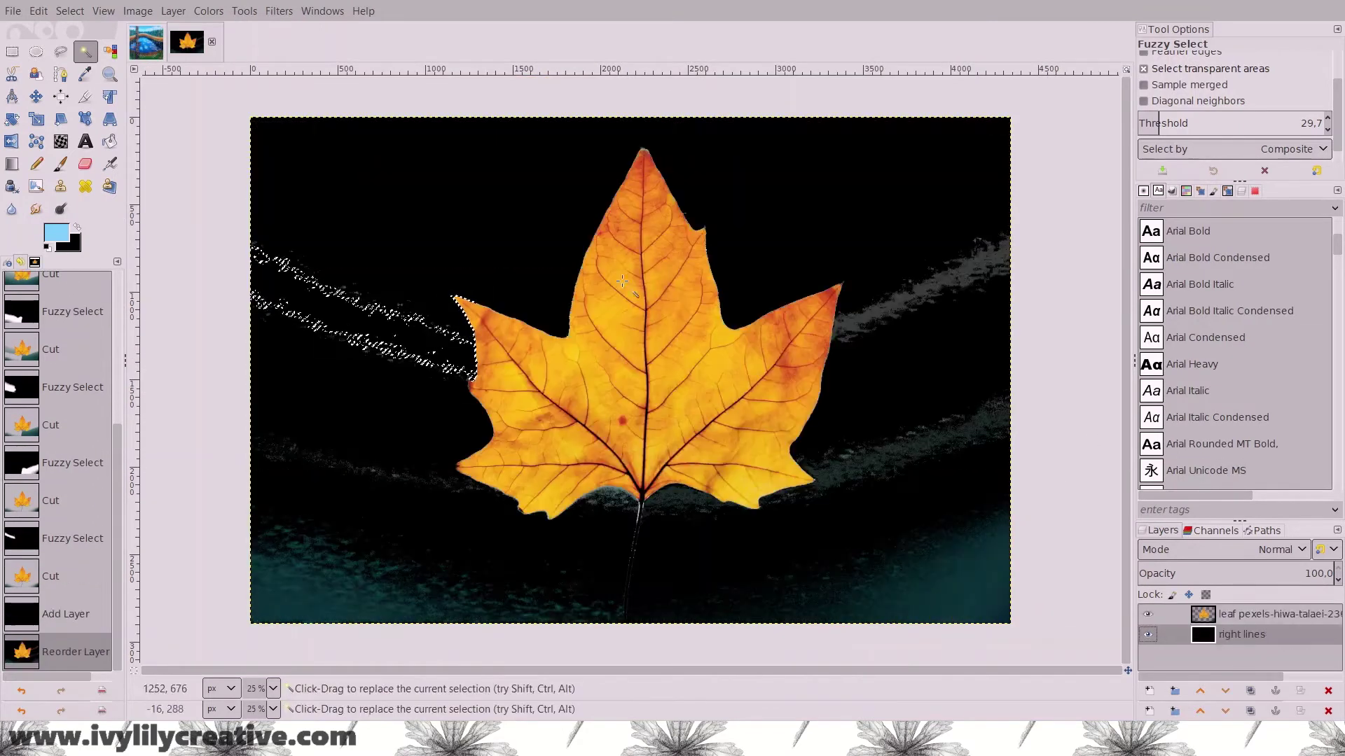
click(929, 292)
click(924, 291)
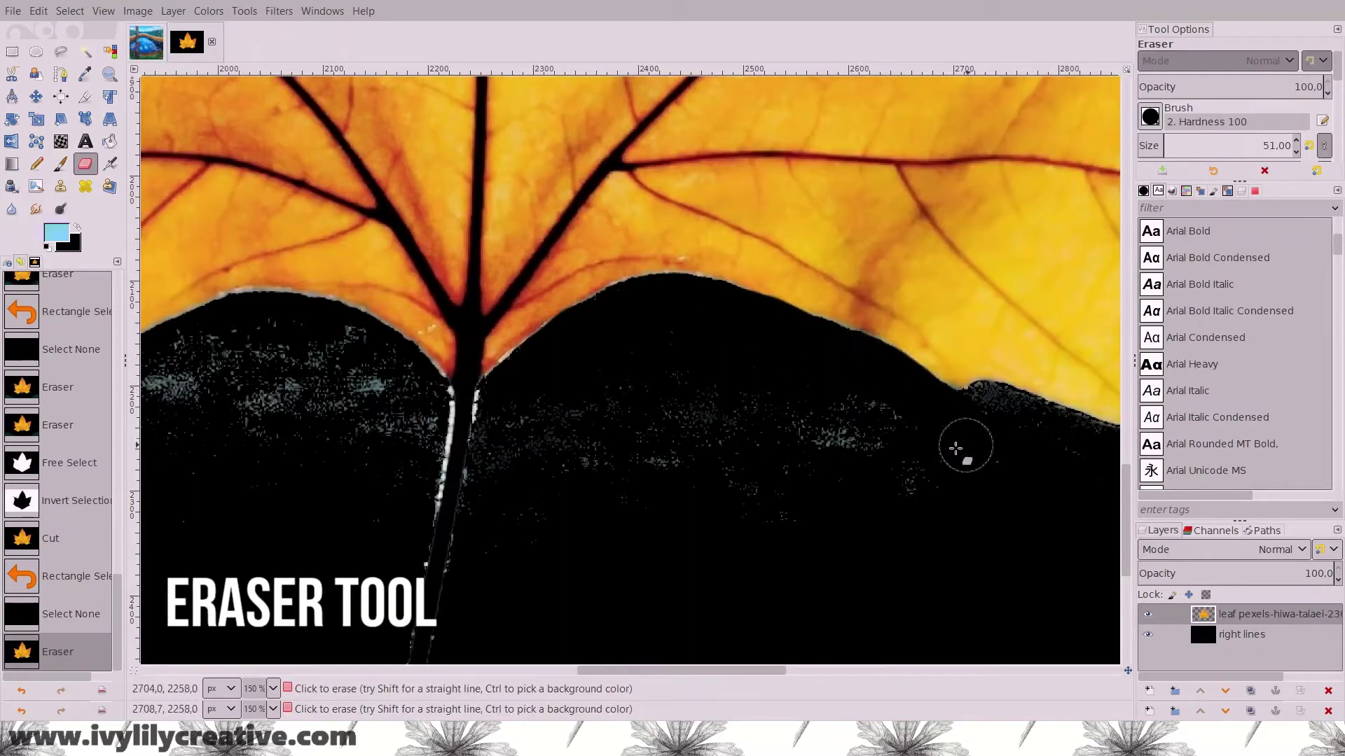
mouse_move(956, 448)
mouse_down()
mouse_move(739, 402)
mouse_move(1017, 485)
mouse_up()
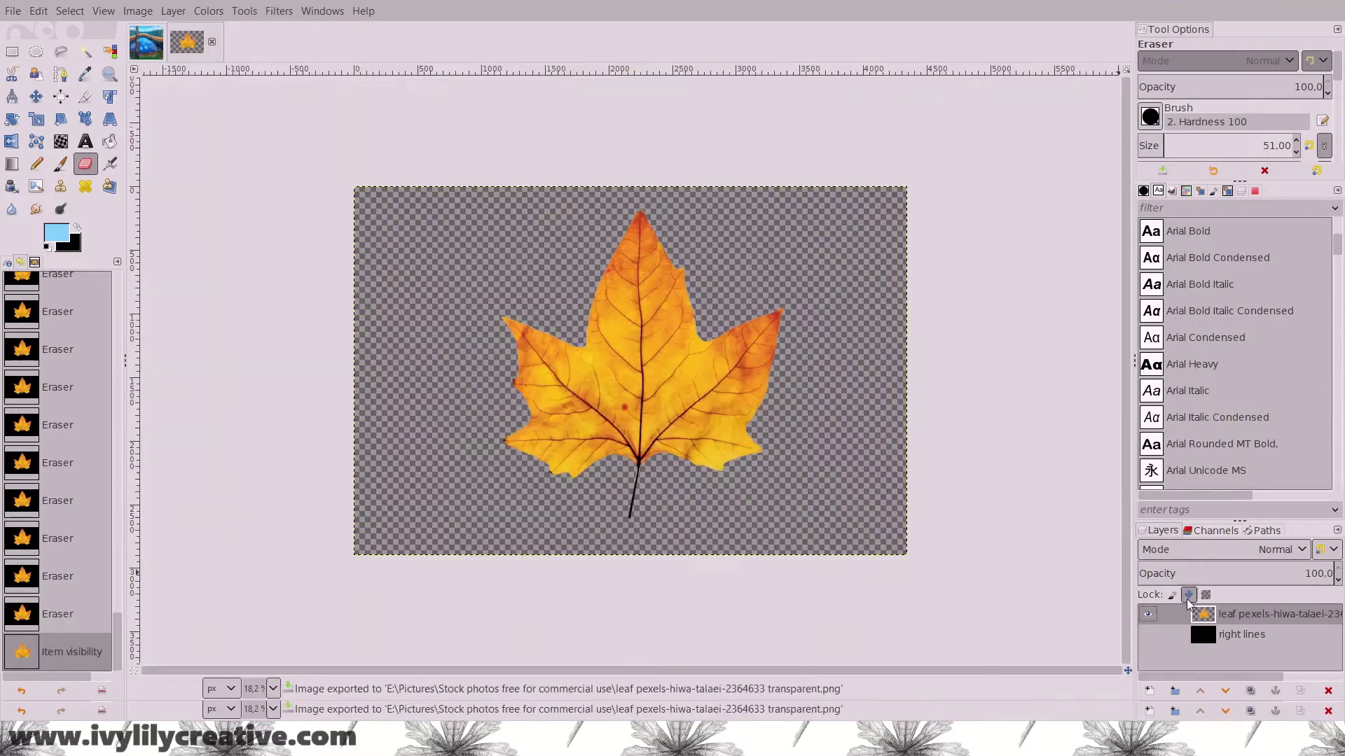
- Bring the transparent leaf into the swamp acrylic painting image as a new layer
click(146, 43)
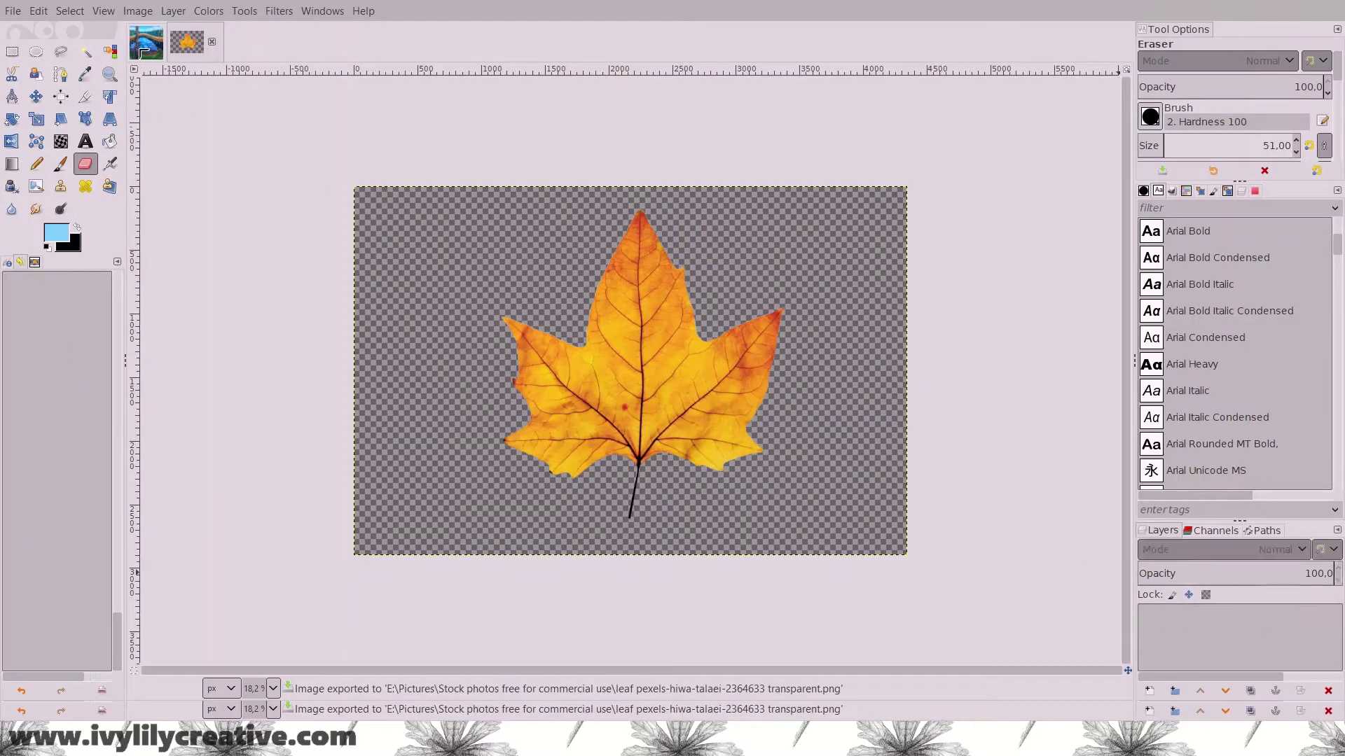
drag(202, 42, 610, 371)
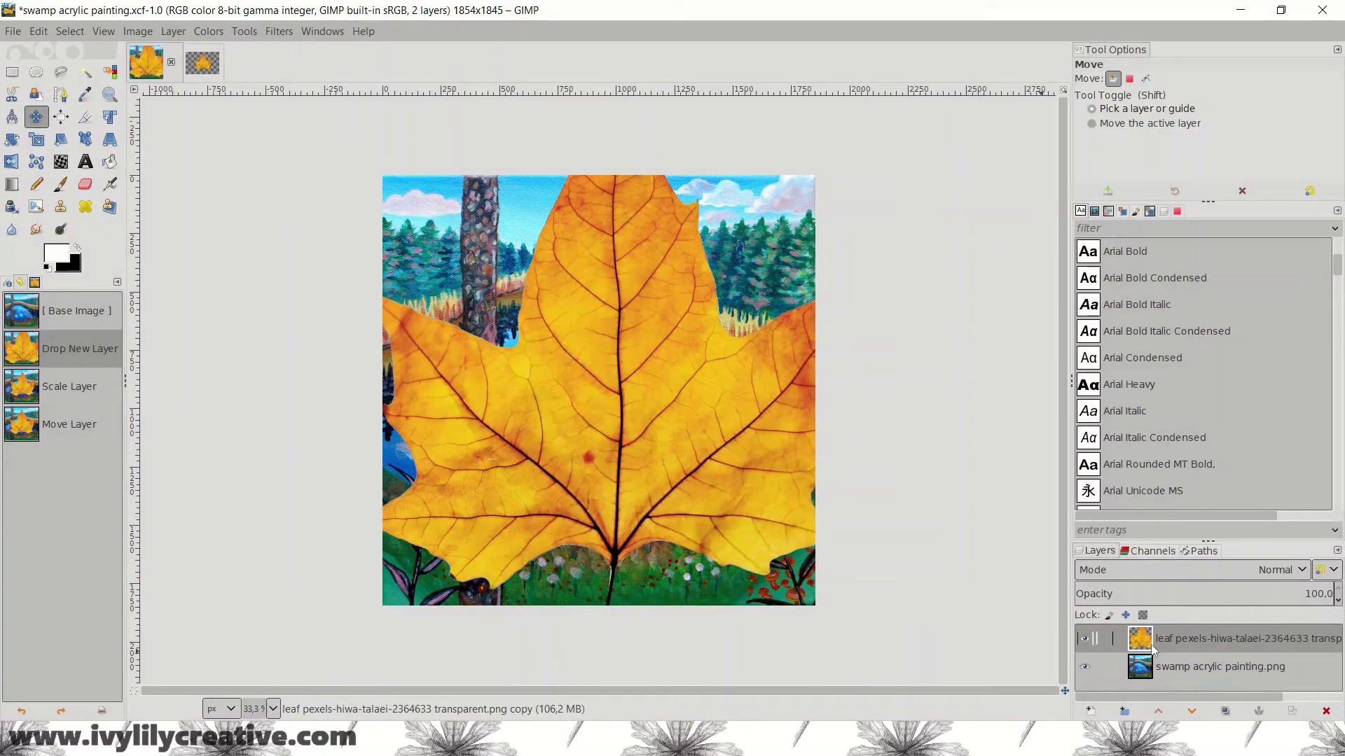
- Scale the leaf layer to a height of 2000 px and move it over the middle of the painting
right_click(1152, 649)
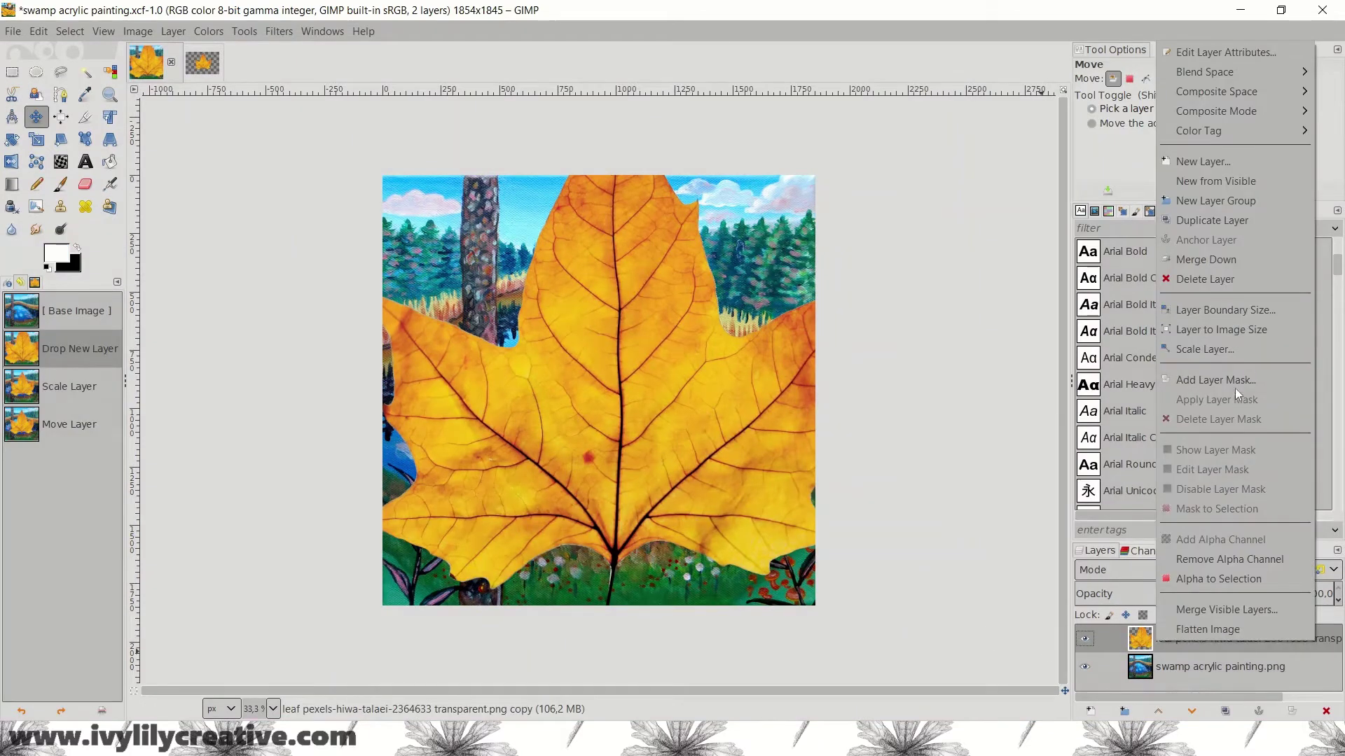
click(1222, 350)
text(2000)
click(1238, 461)
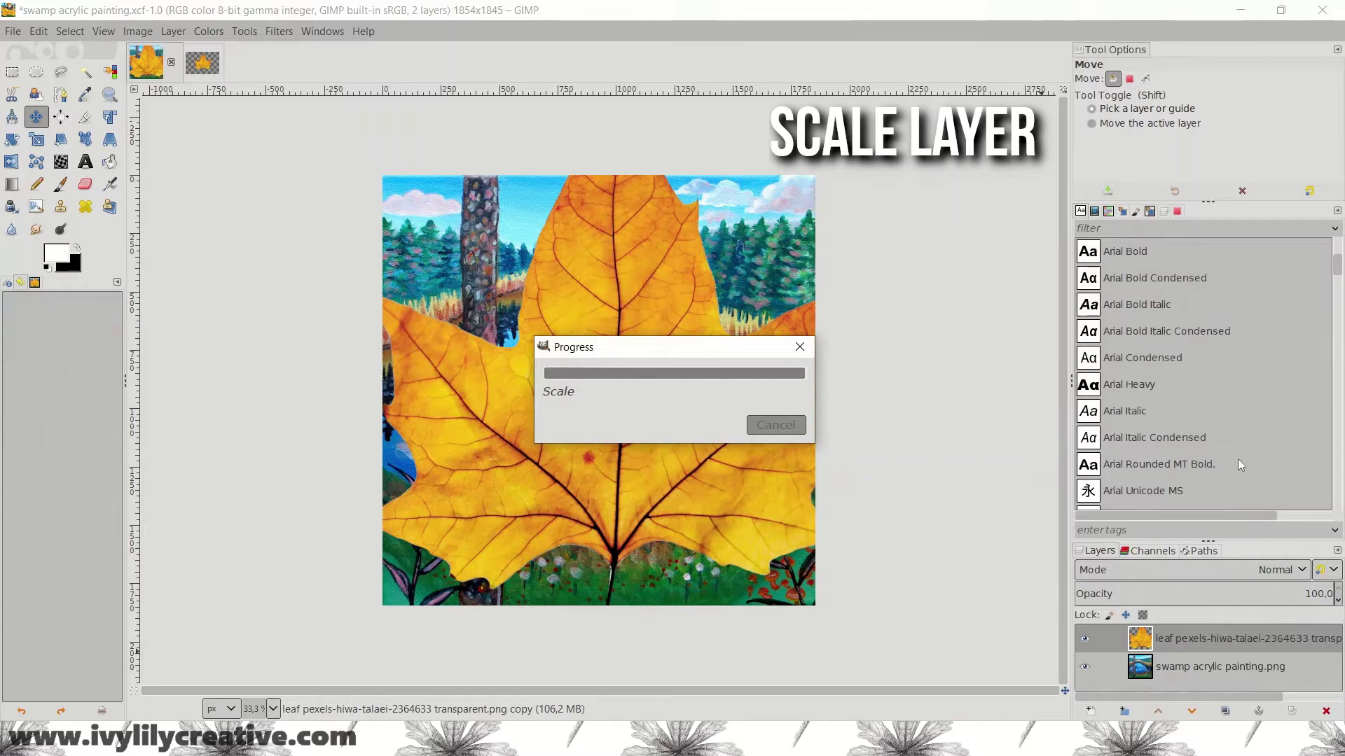
drag(603, 416, 584, 421)
- Duplicate the swamp painting layer and hide the original painting layer
right_click(1140, 669)
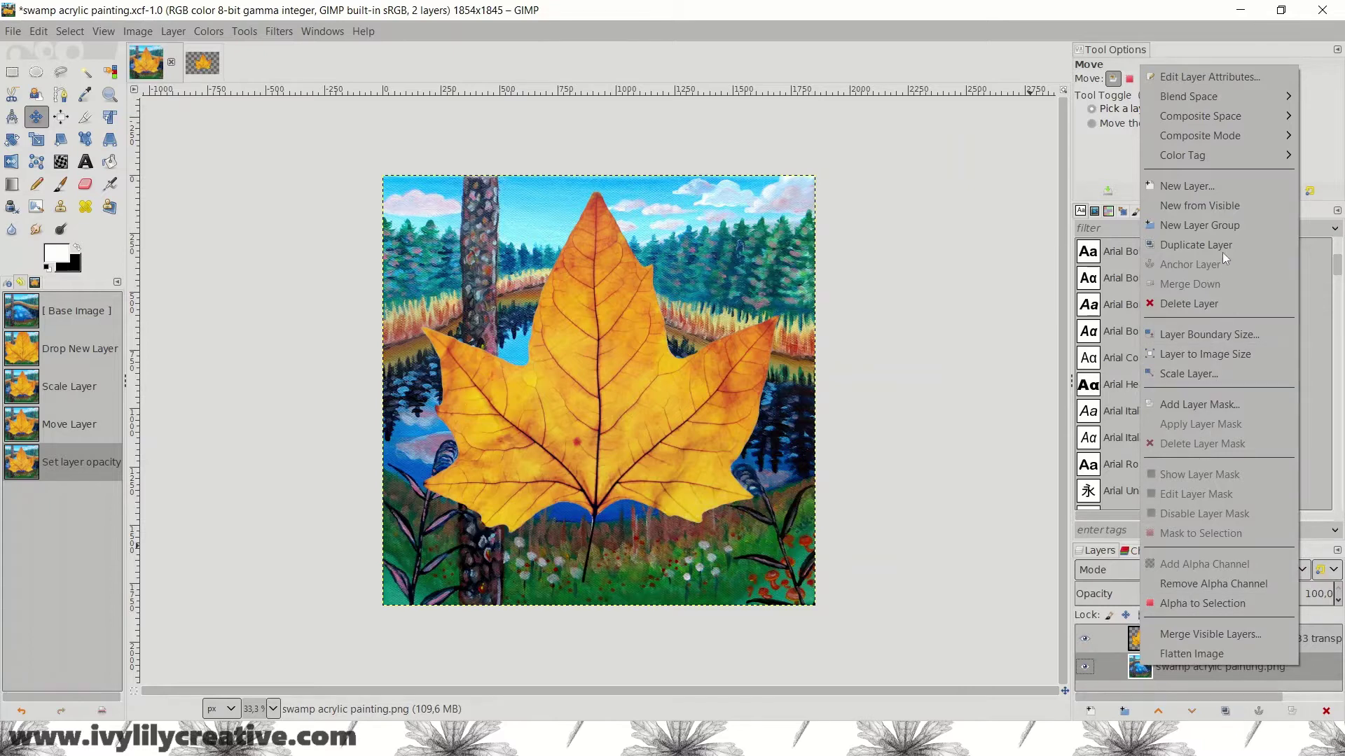
click(1196, 244)
click(1085, 676)
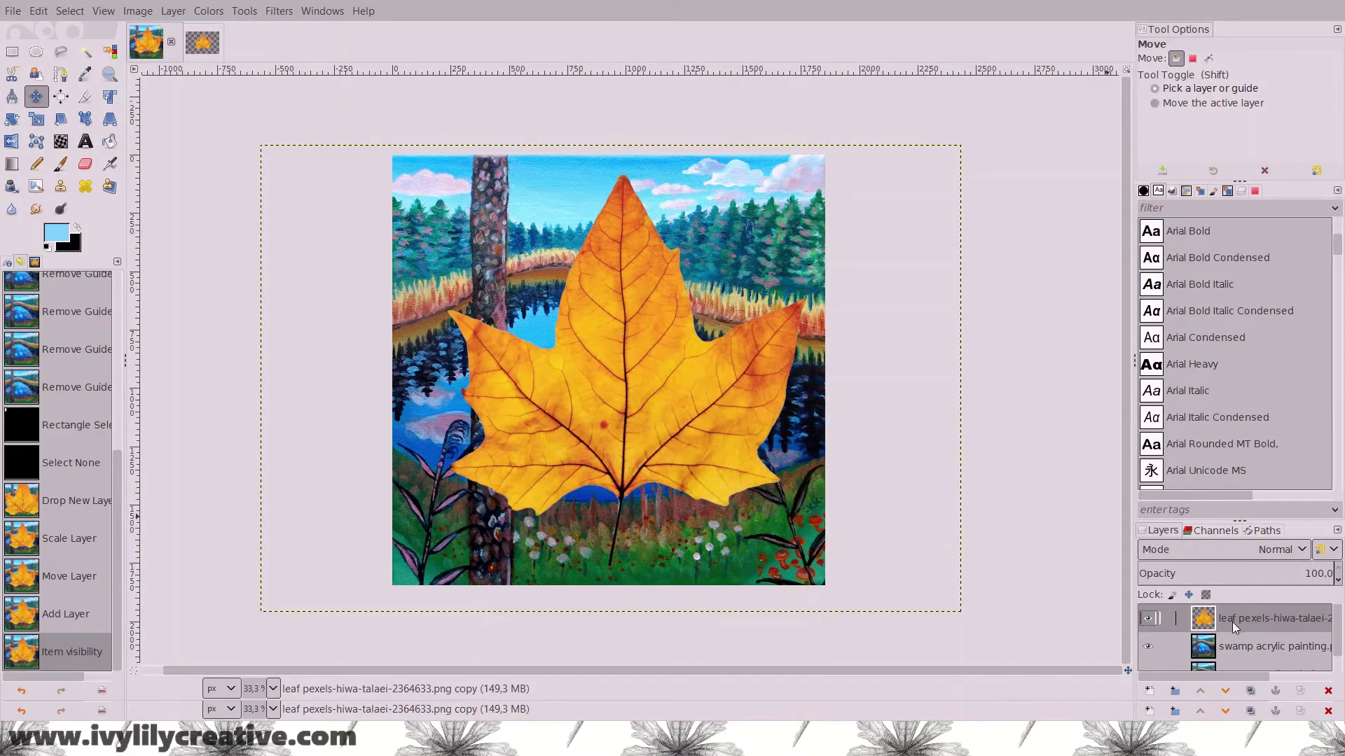
- Select the transparent area around the leaf by color, cut it from the duplicated painting layer, and hide the leaf layer
click(109, 53)
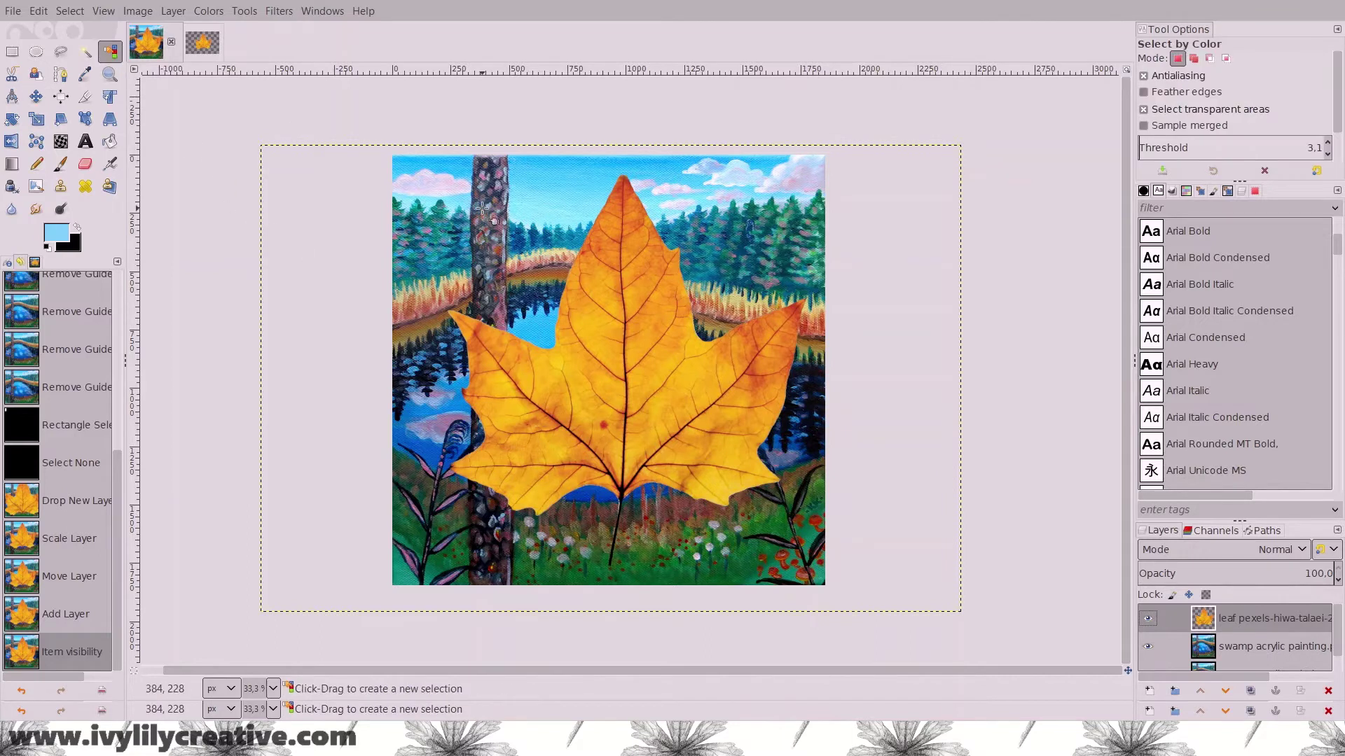
click(490, 494)
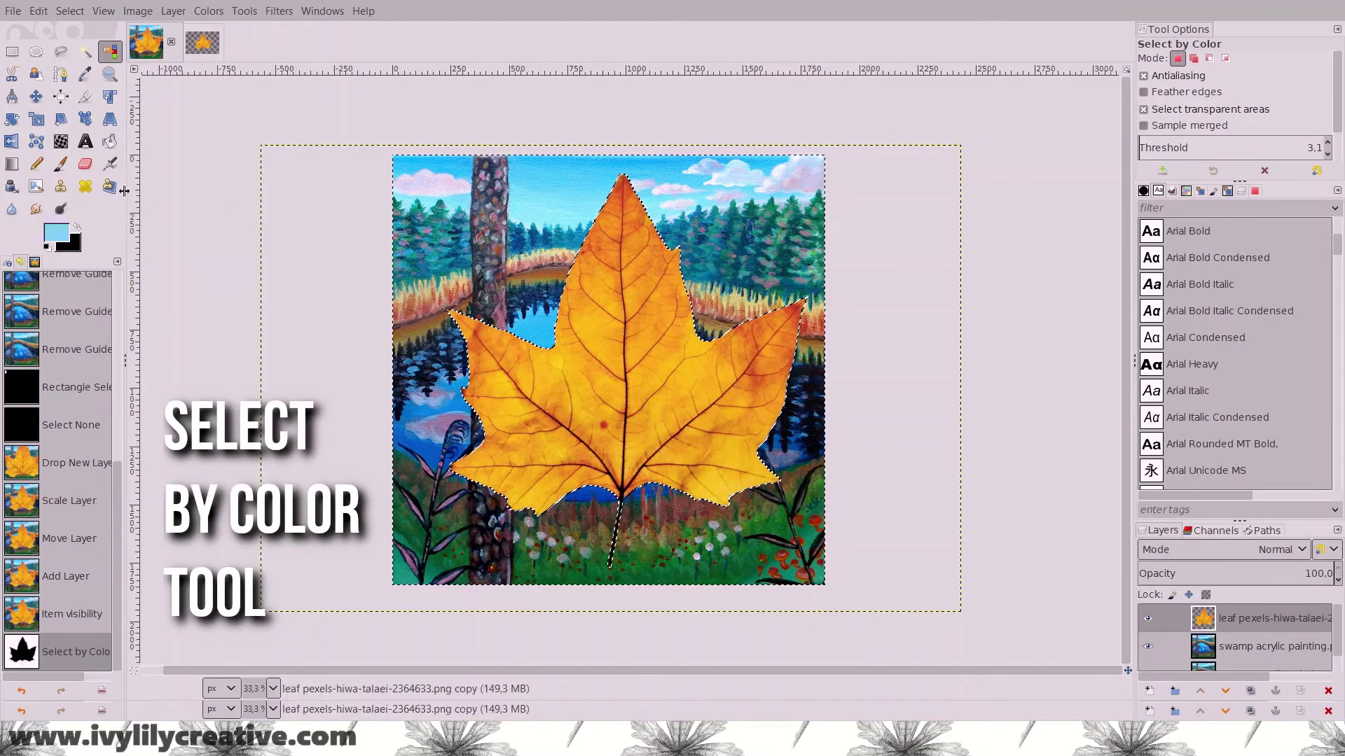
click(1203, 640)
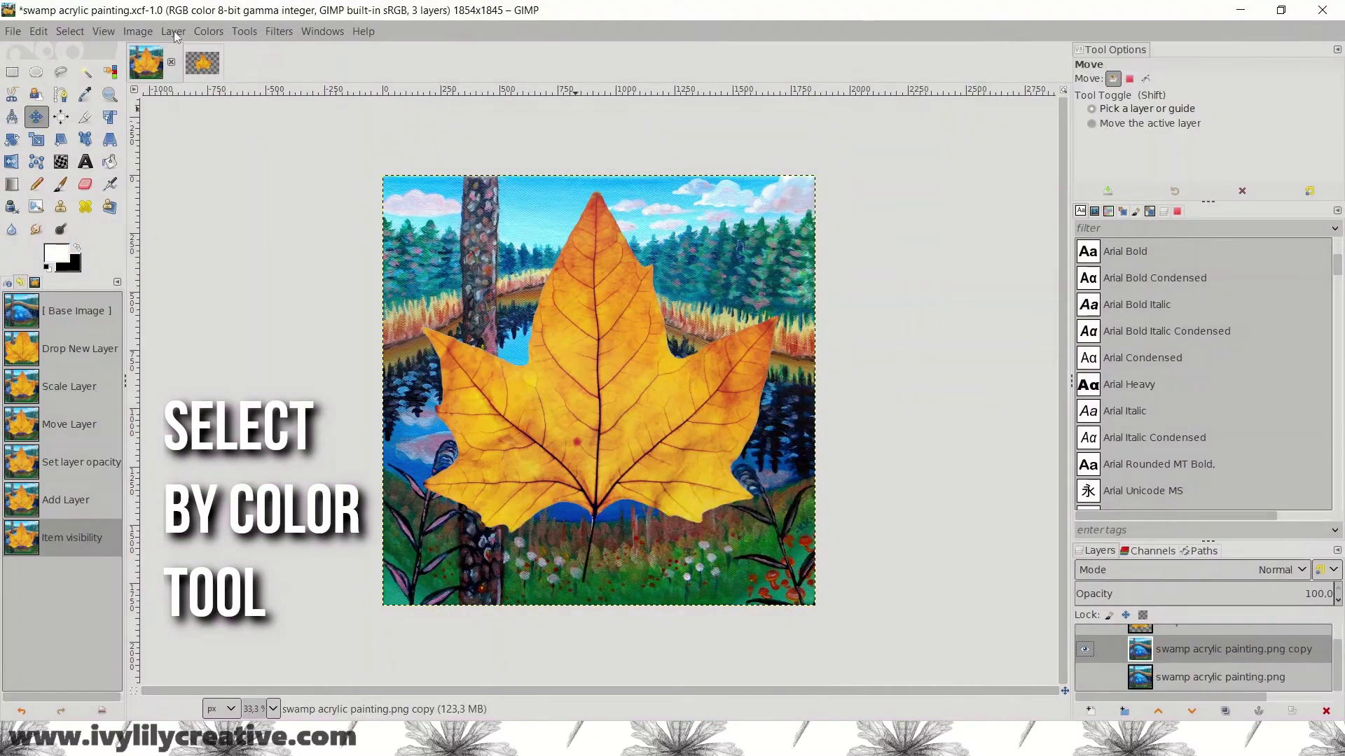
click(174, 31)
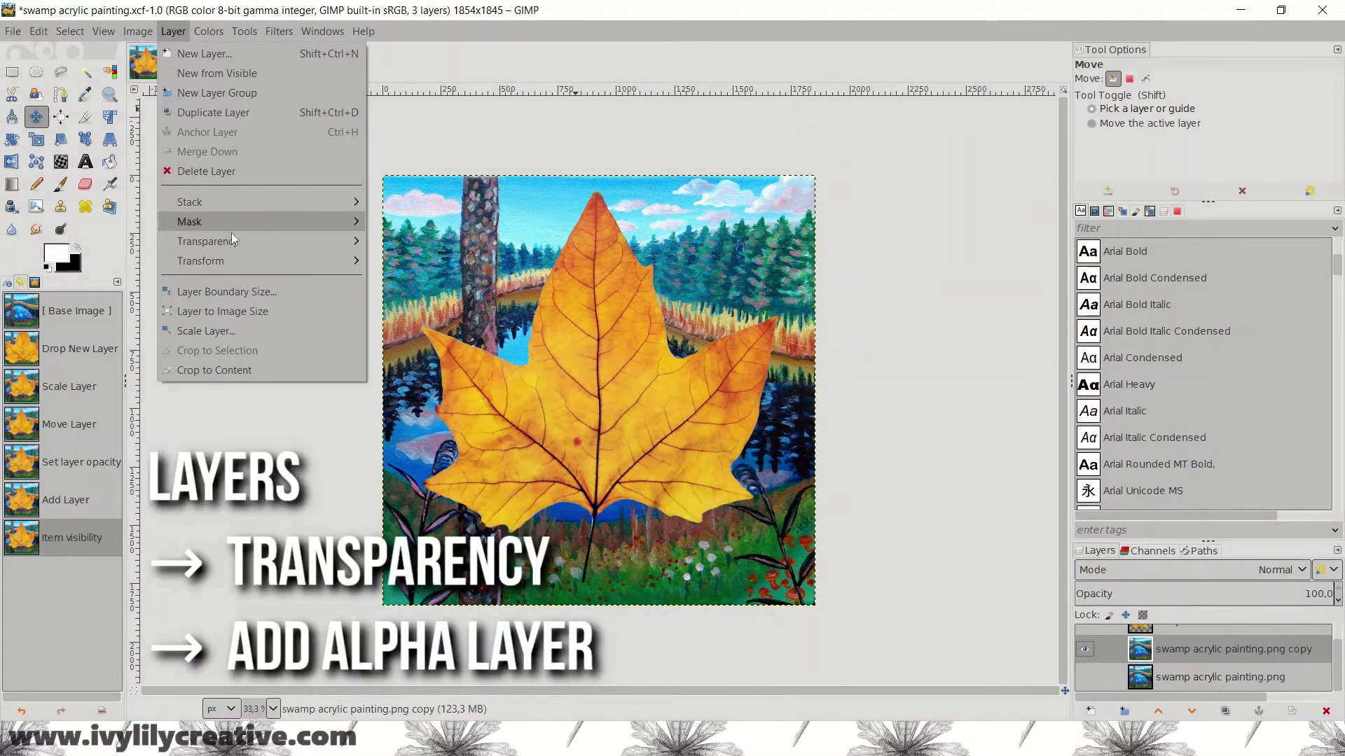
mouse_move(290, 240)
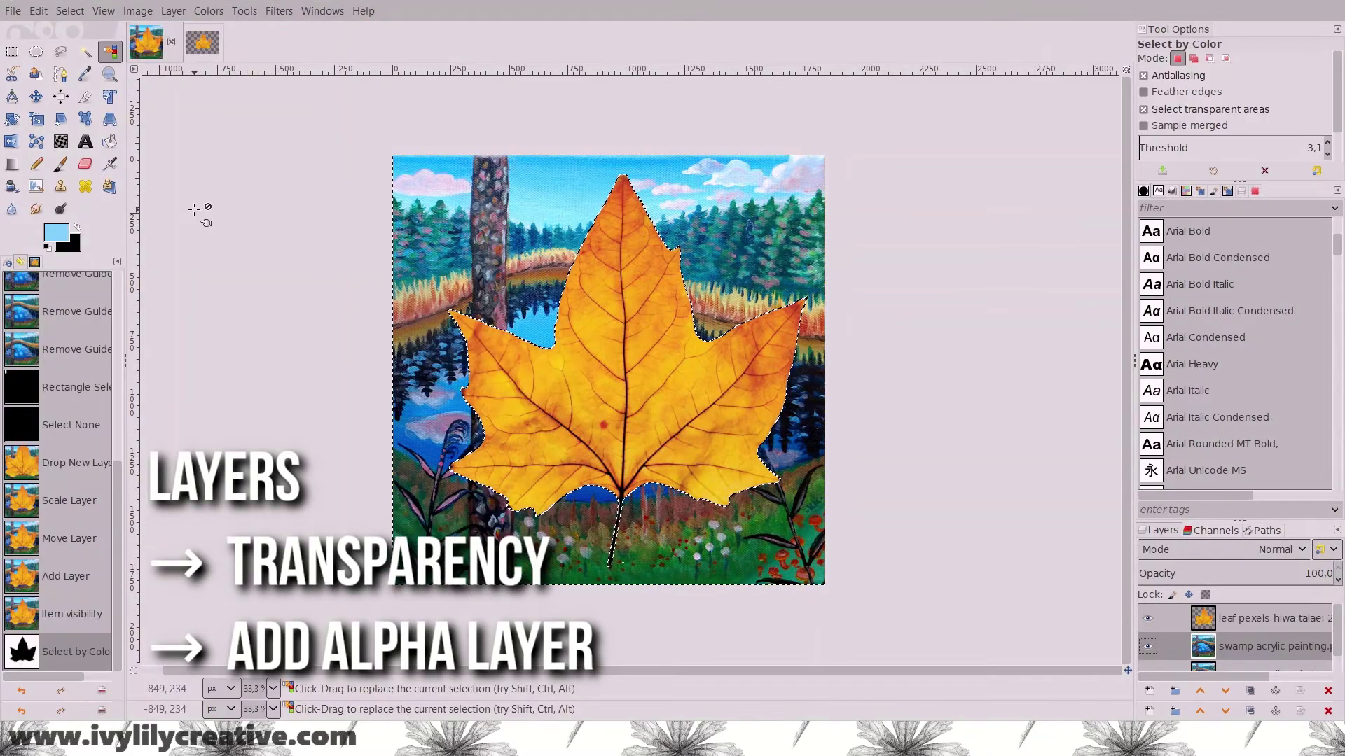
key(ctrl+x)
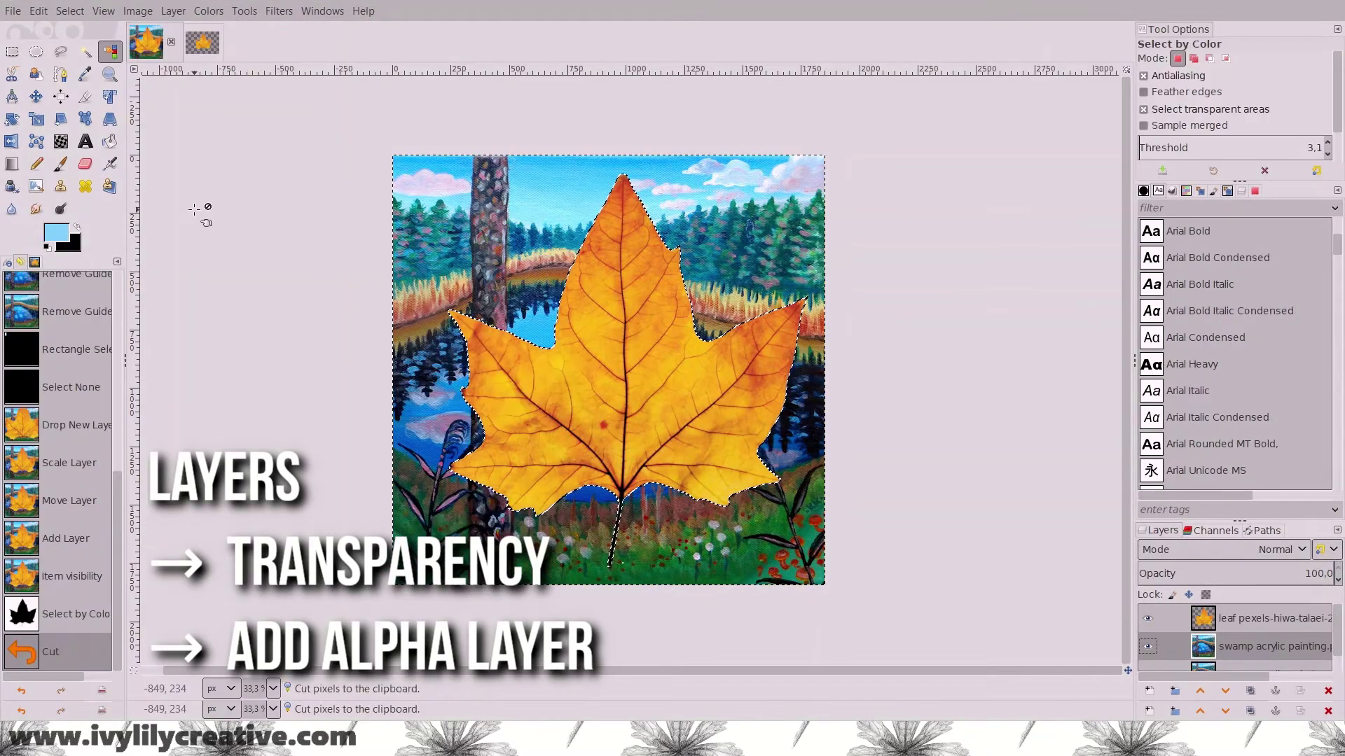
click(1147, 618)
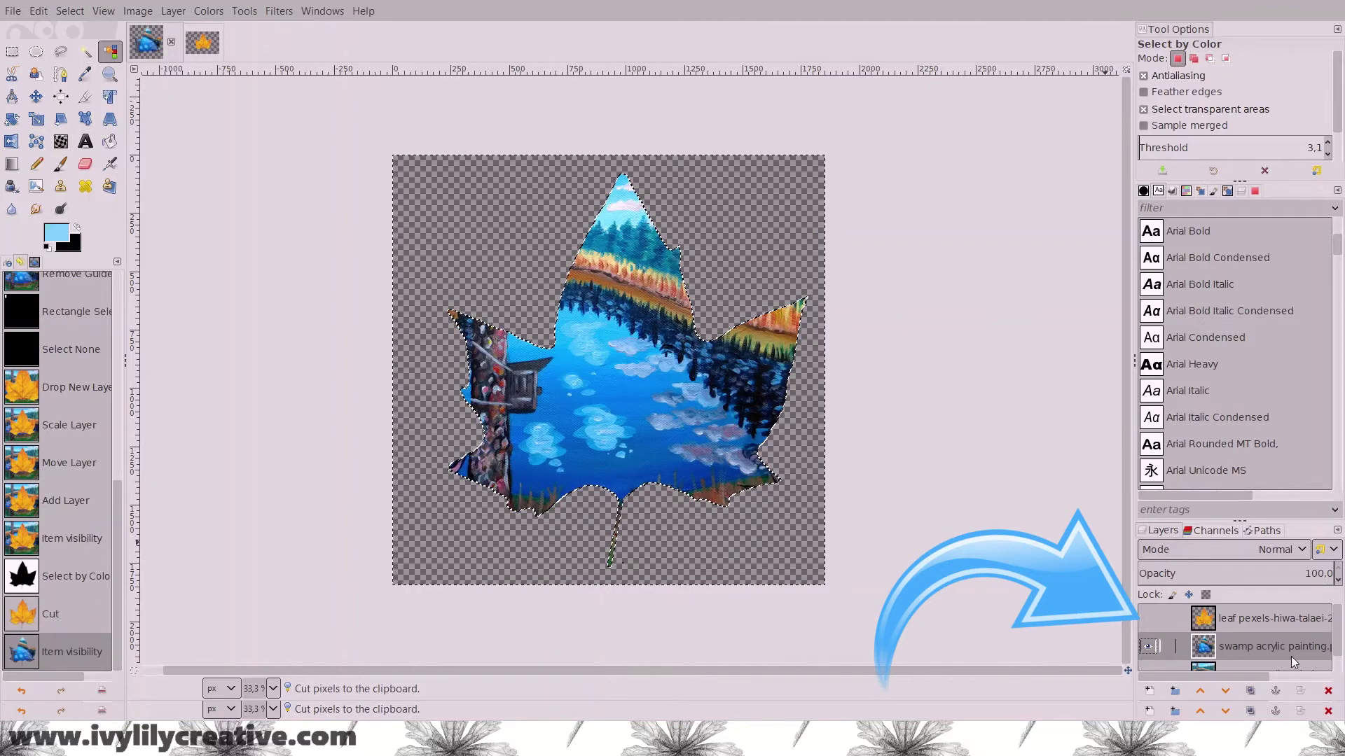
- Clear the selection around the leaf-shaped painting
click(12, 51)
drag(222, 140, 397, 276)
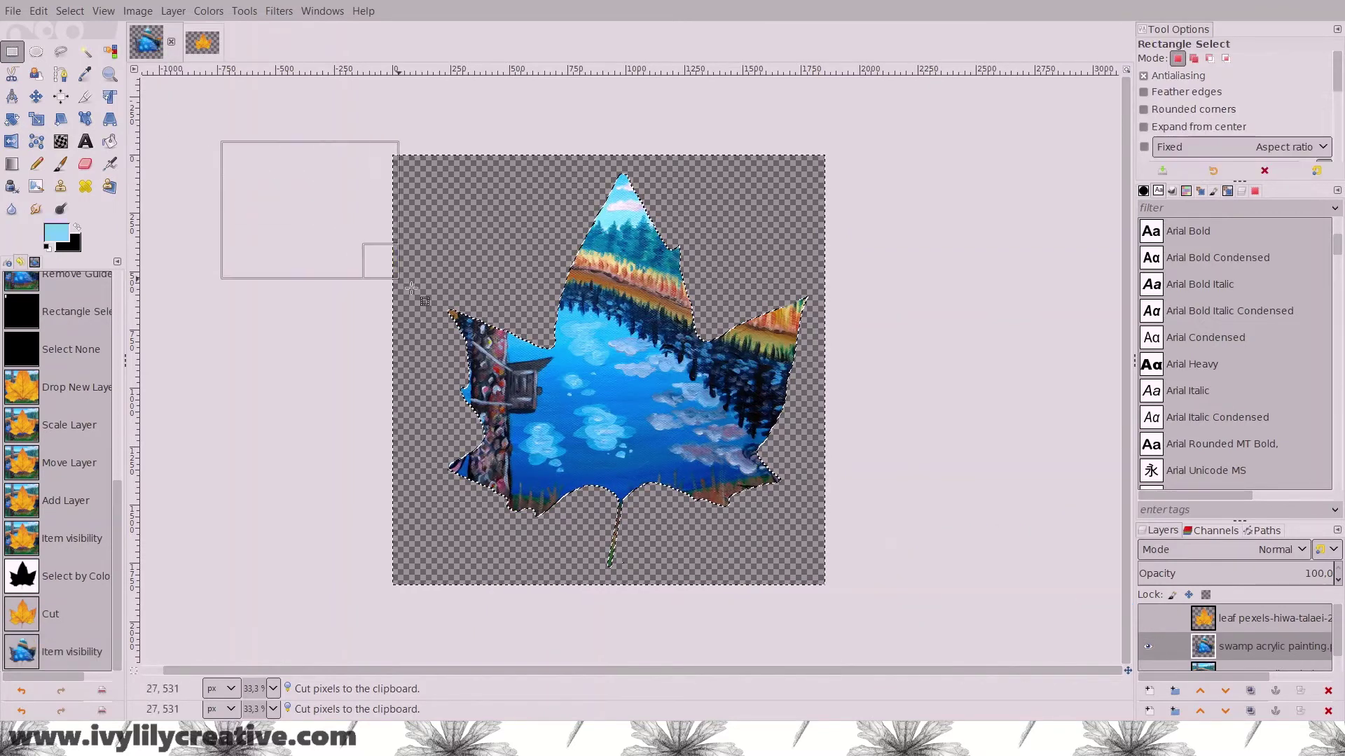
click(661, 349)
- Undo the deselection, the hiding of the leaf layer and the cut on the duplicated painting layer
key(ctrl+z)
key(ctrl+z)
key(ctrl+z)
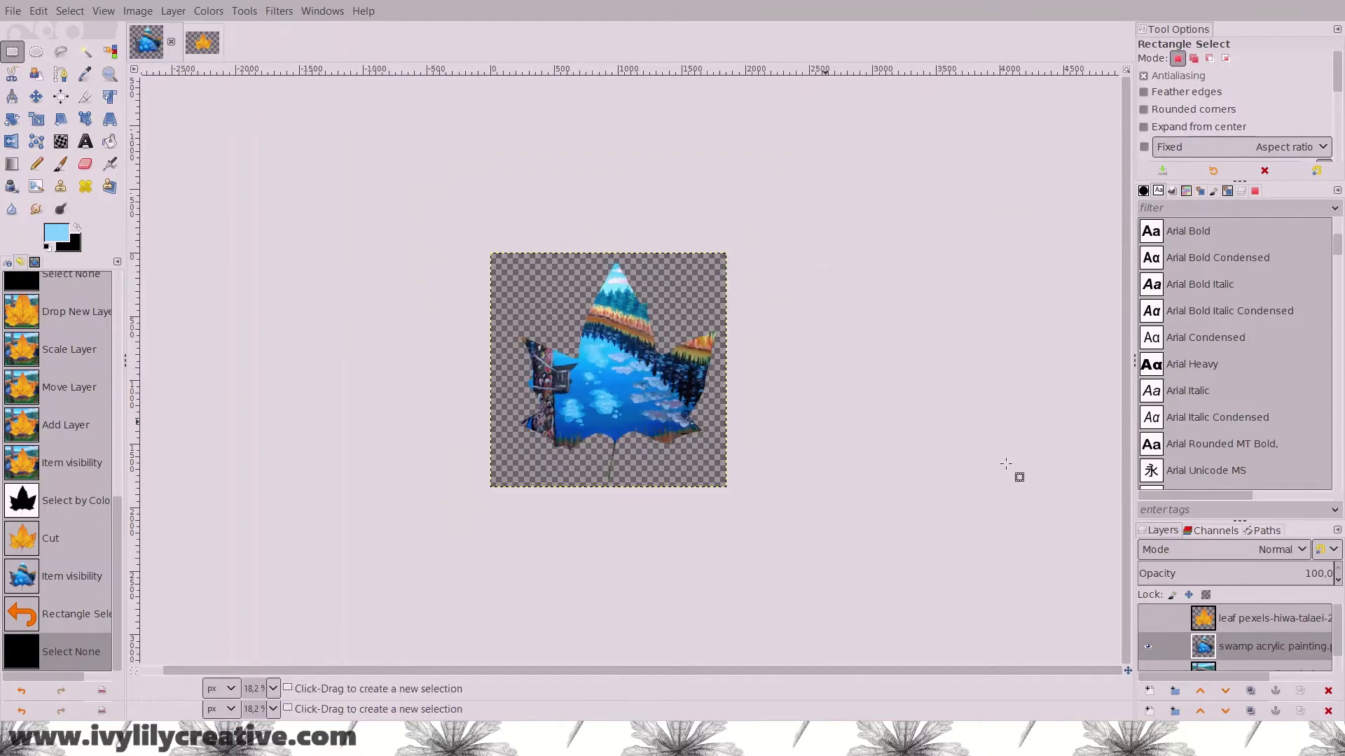
key(ctrl+z)
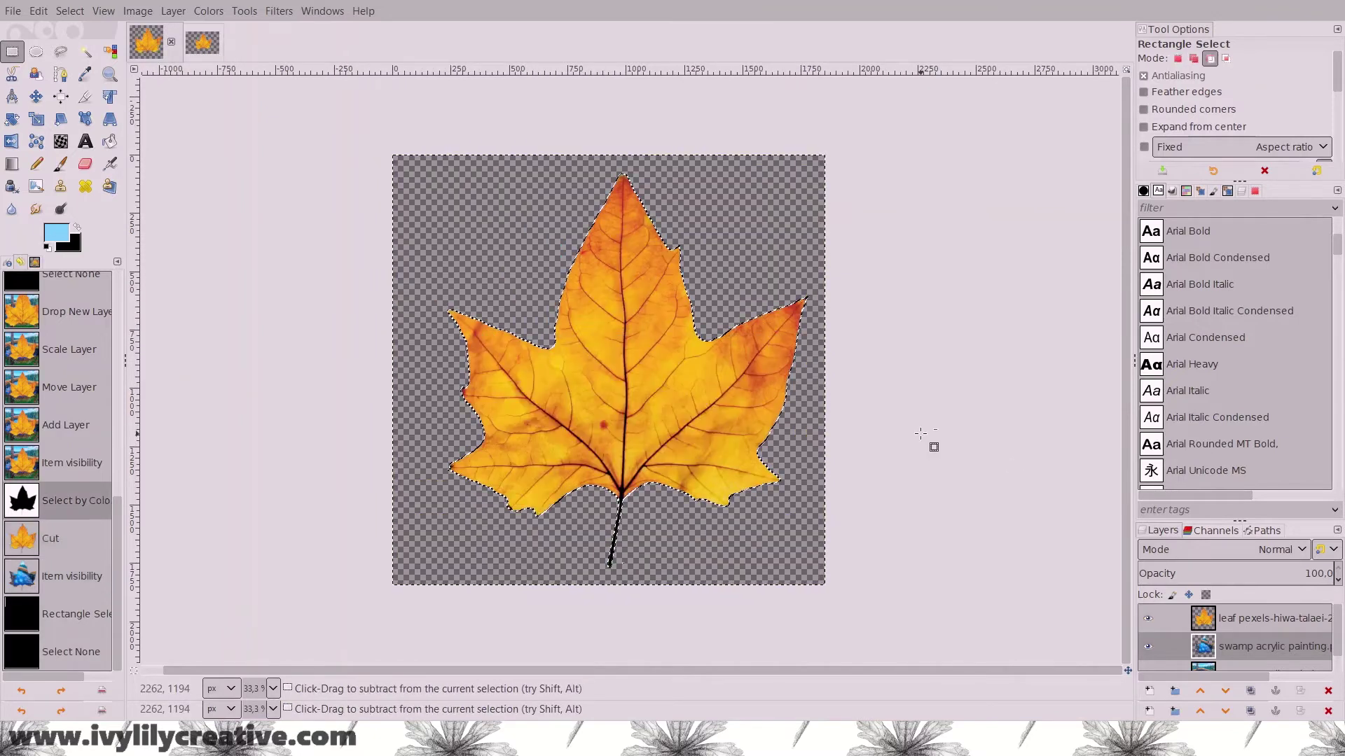
- Undo the color selection and shift the leaf layer slightly up and to the left over the painting
key(ctrl+z)
key(m)
drag(634, 370, 584, 357)
- Select the transparent area around the repositioned leaf by color, cut it from the duplicated painting layer, and hide the leaf layer
click(110, 51)
click(462, 218)
click(1233, 646)
key(ctrl+x)
click(1148, 618)
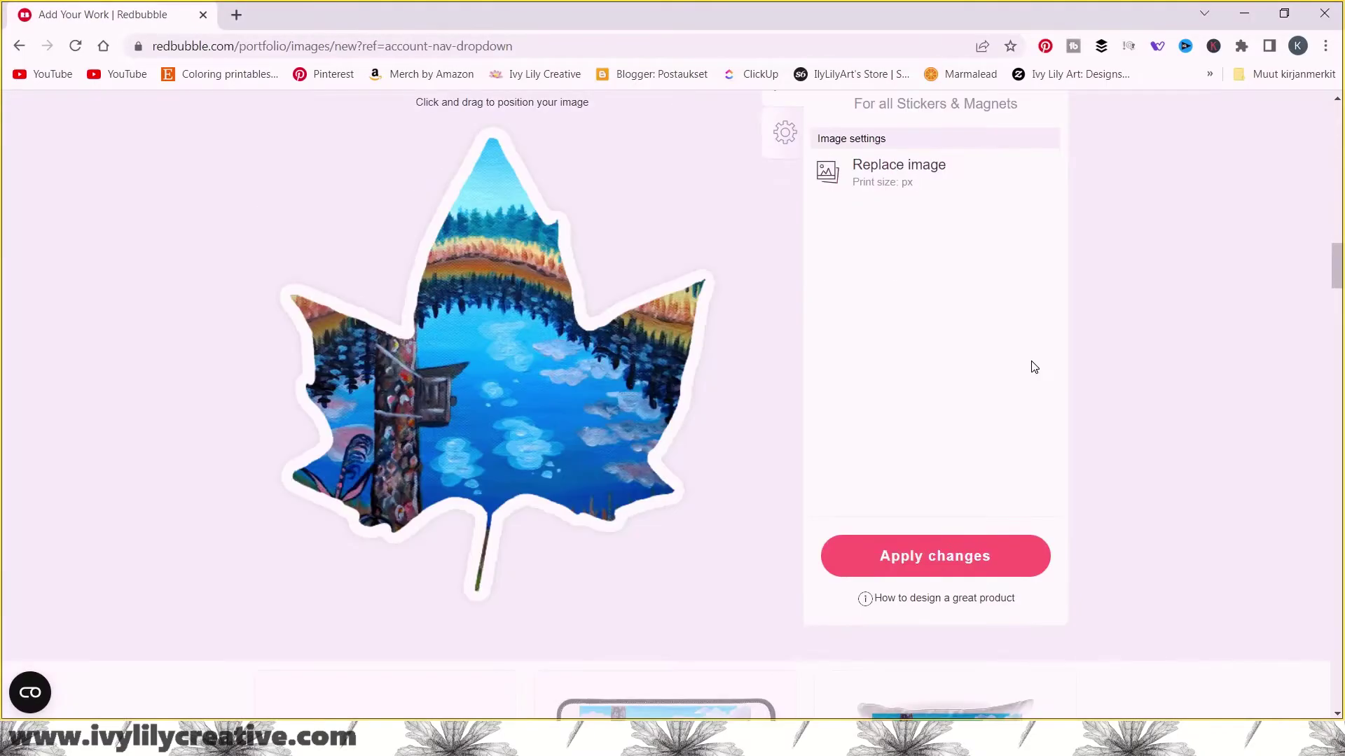
- Switch to Redbubble and inspect the leaf-shaped painting in the Stickers & Magnets preview
scroll(1032, 362, down, 1)
scroll(1032, 362, up, 2)
scroll(1034, 367, down, 1)
scroll(1034, 367, up, 1)
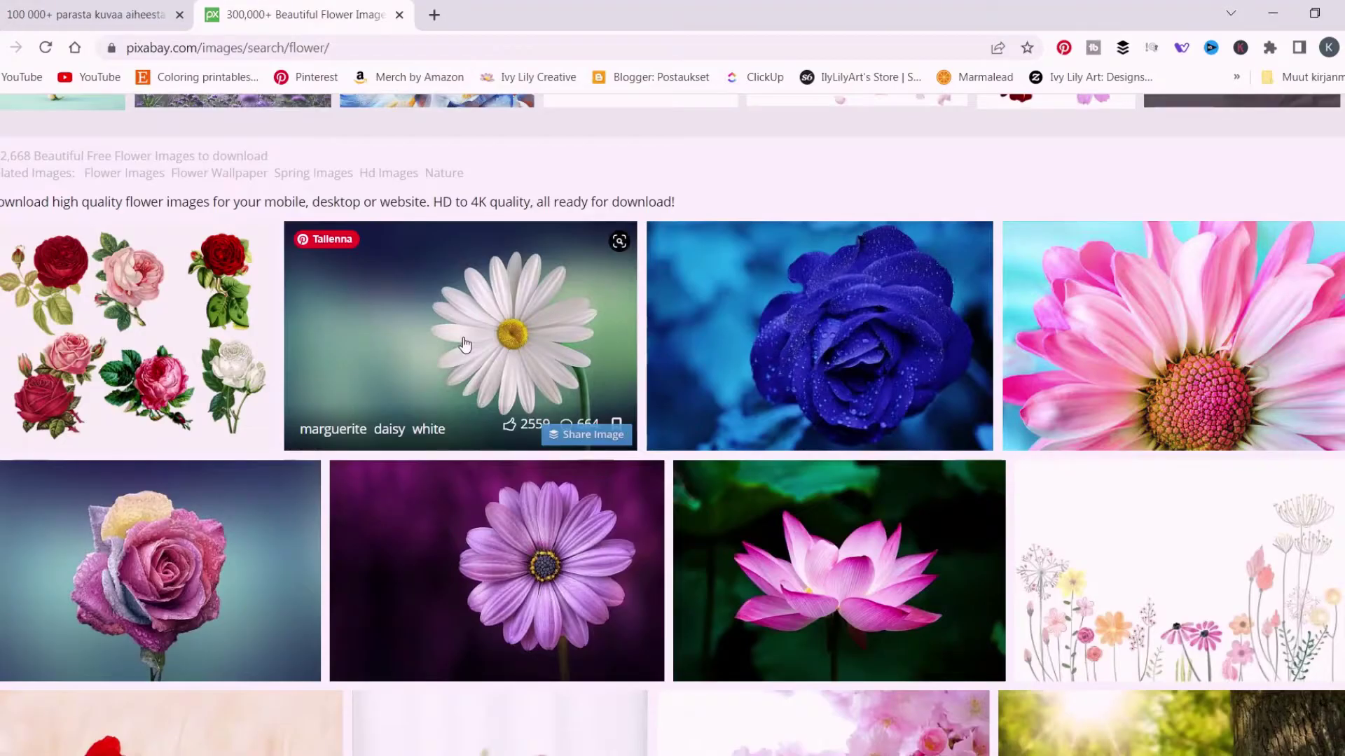
- Switch to Pixabay and browse the flower and sunflower images for template shapes
scroll(465, 343, down, 3)
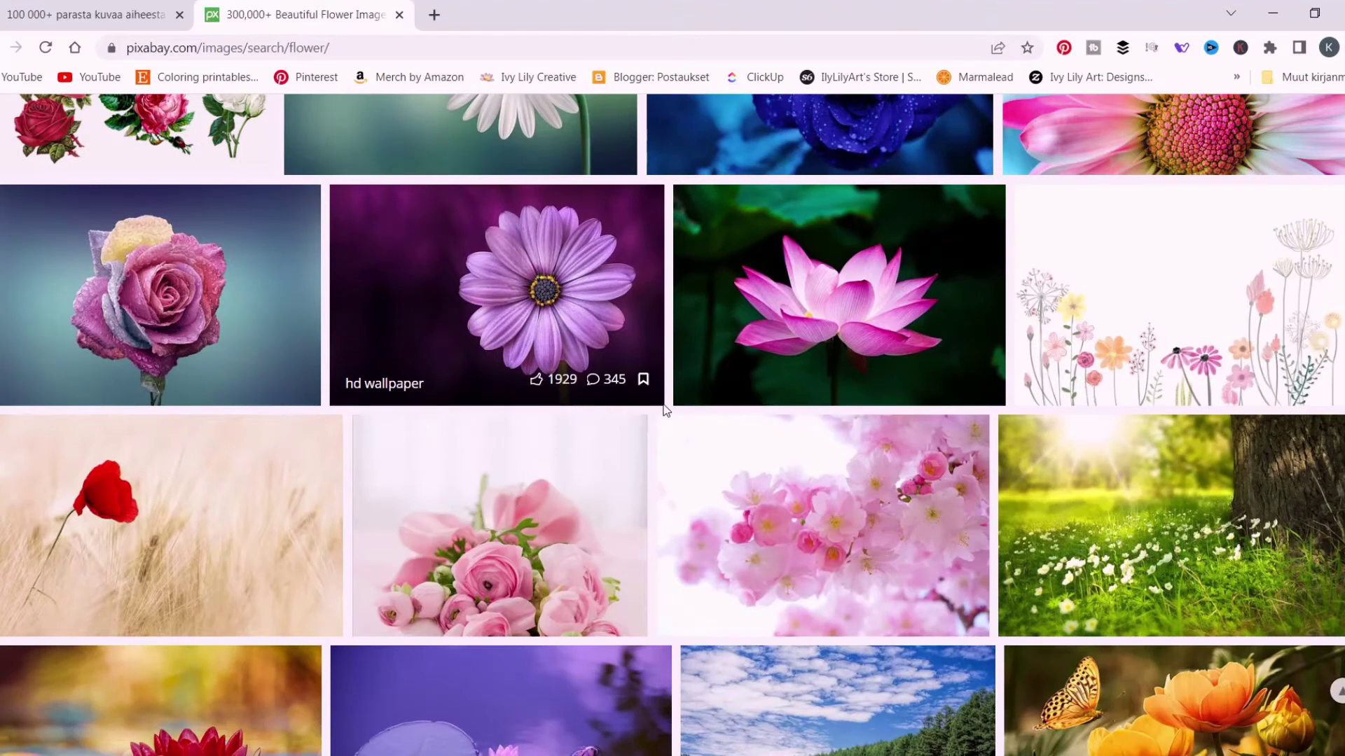
scroll(662, 414, down, 5)
scroll(657, 418, down, 4)
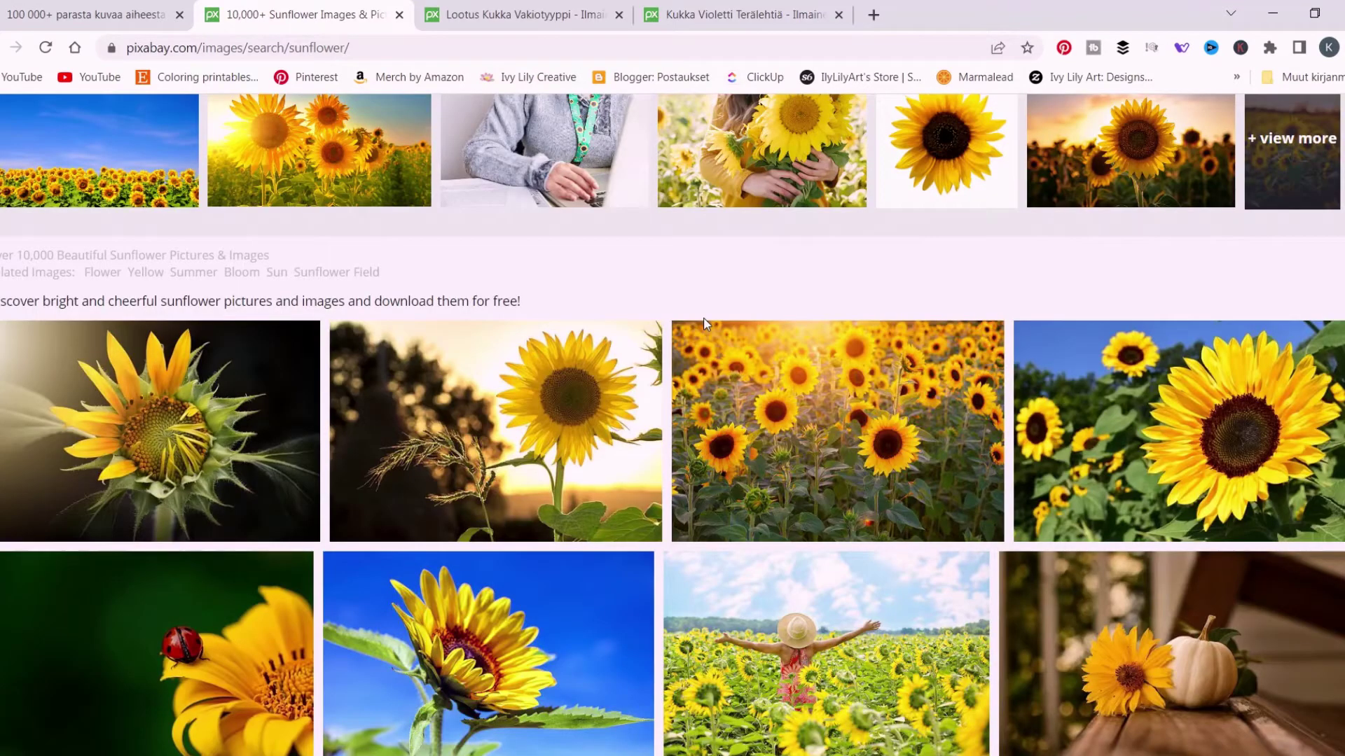
scroll(700, 319, down, 10)
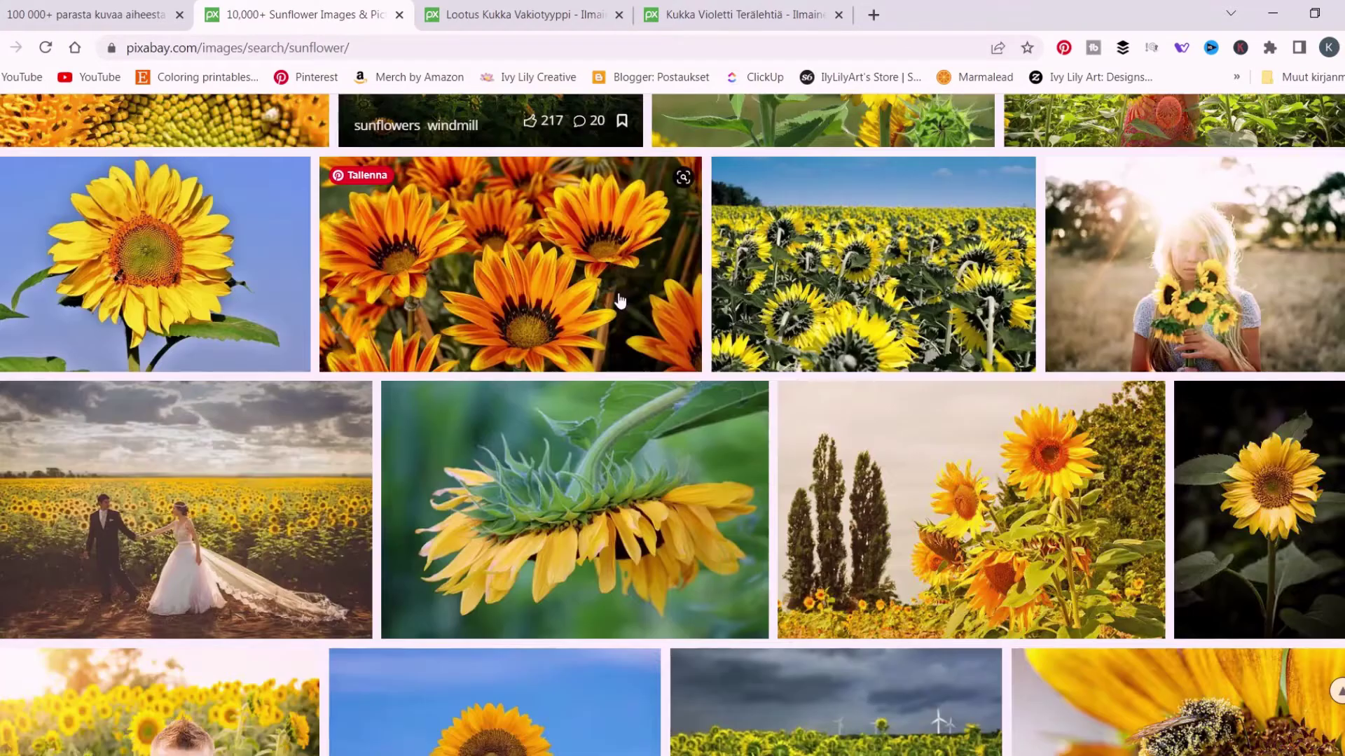
scroll(620, 301, down, 10)
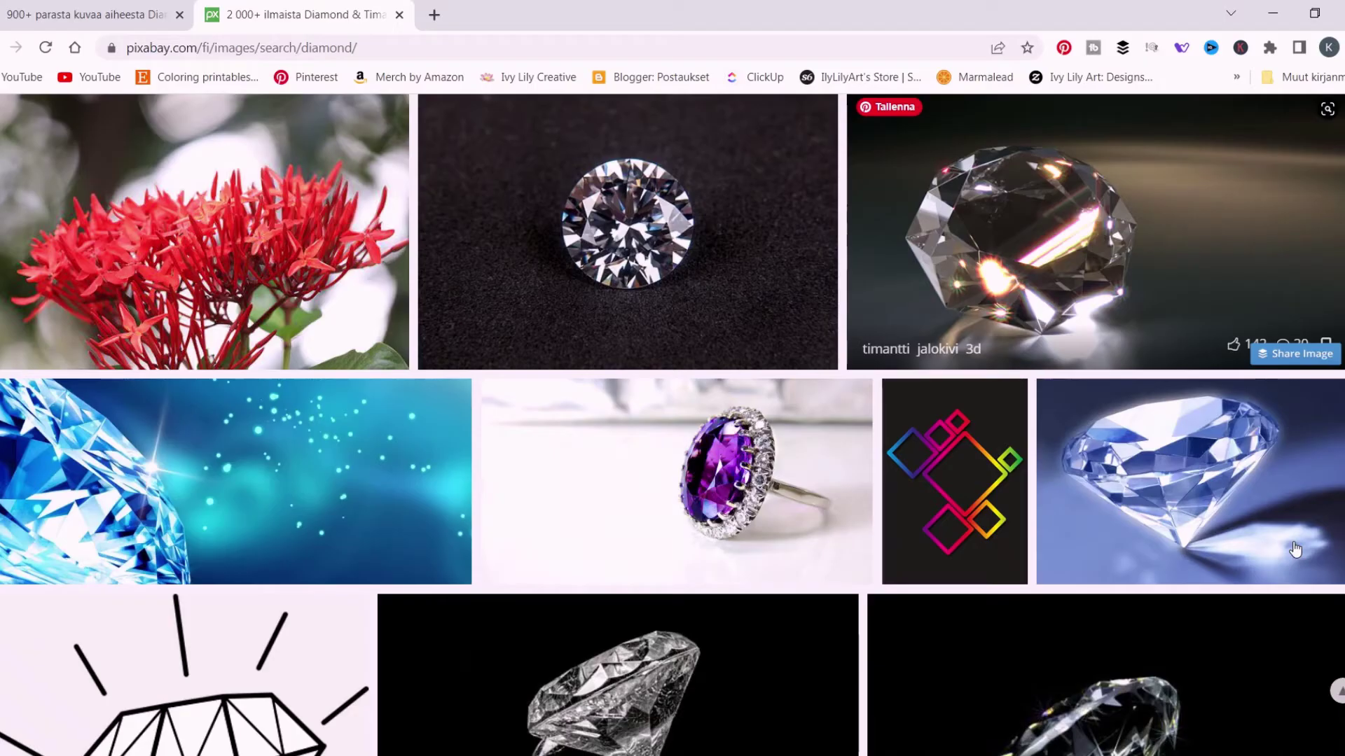
- Browse the Pixabay diamond images for a shape to use as a template
scroll(1295, 550, down, 6)
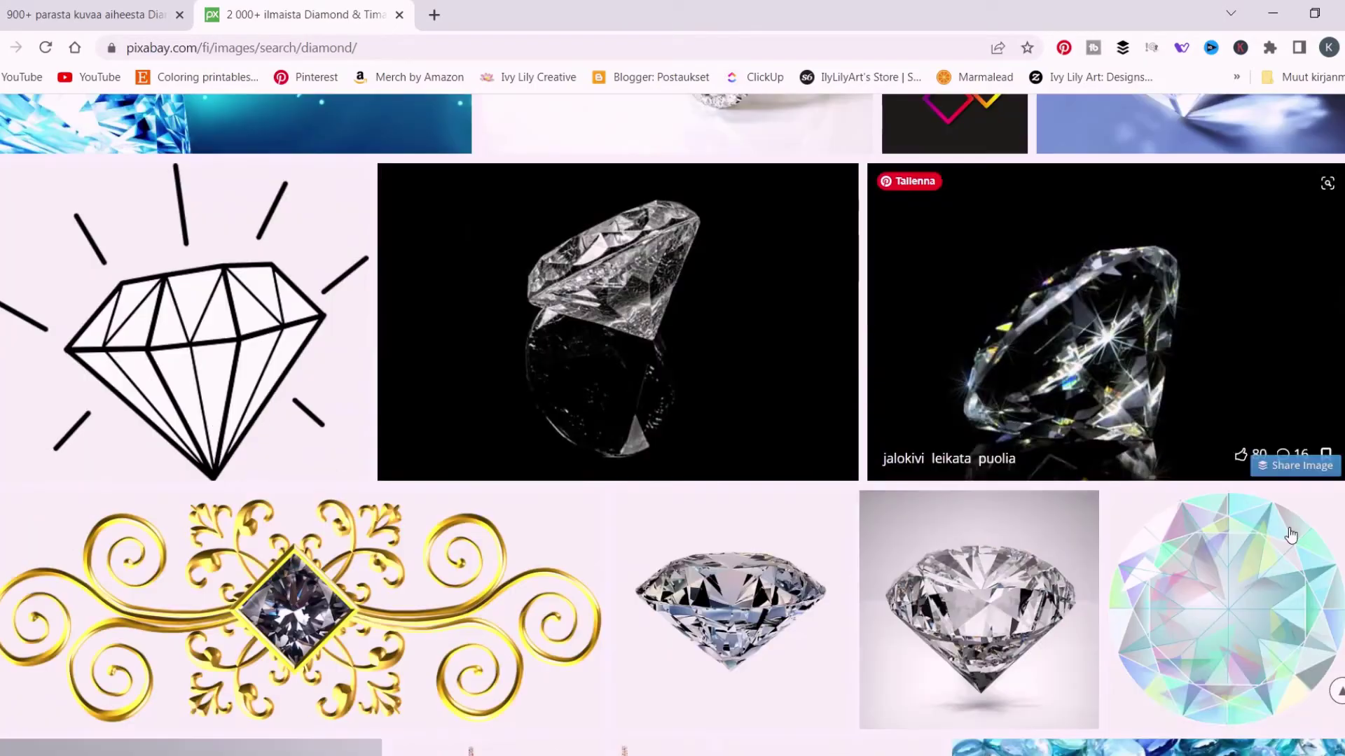
scroll(1290, 534, down, 10)
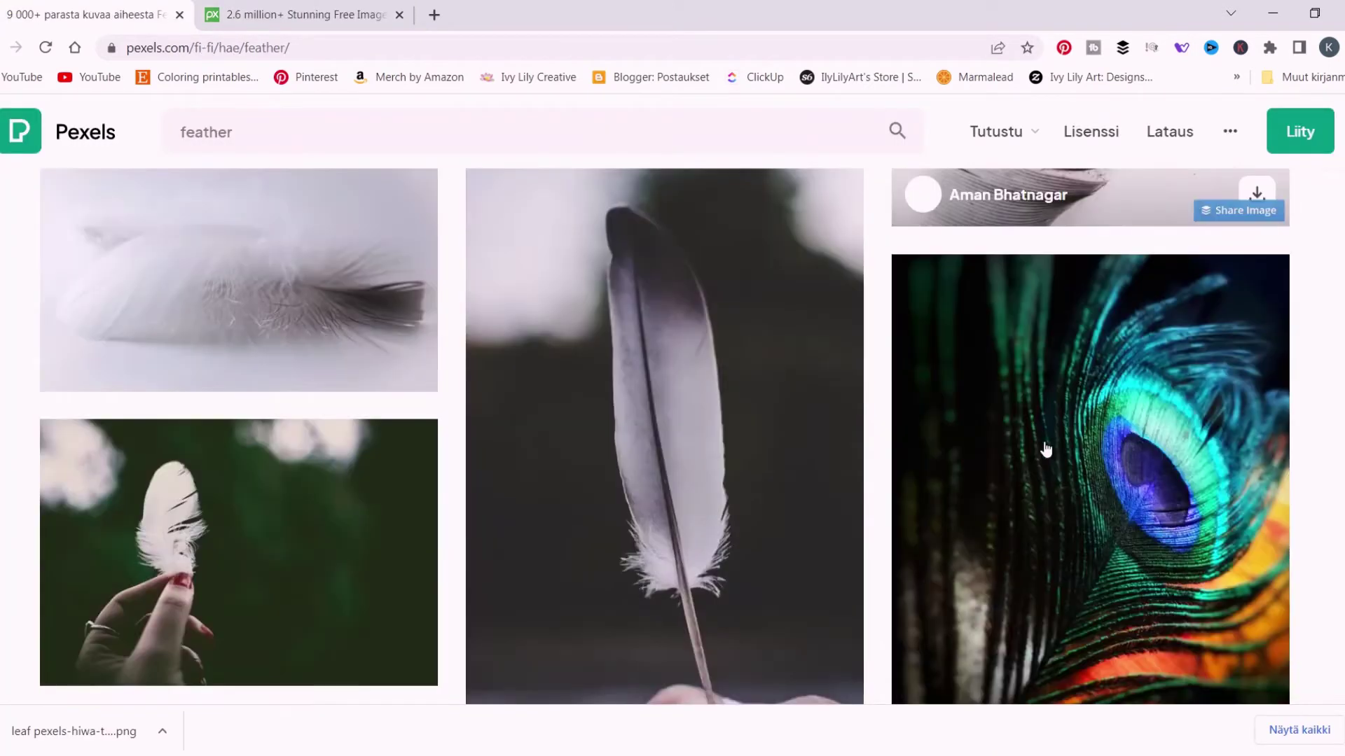
scroll(1045, 449, down, 15)
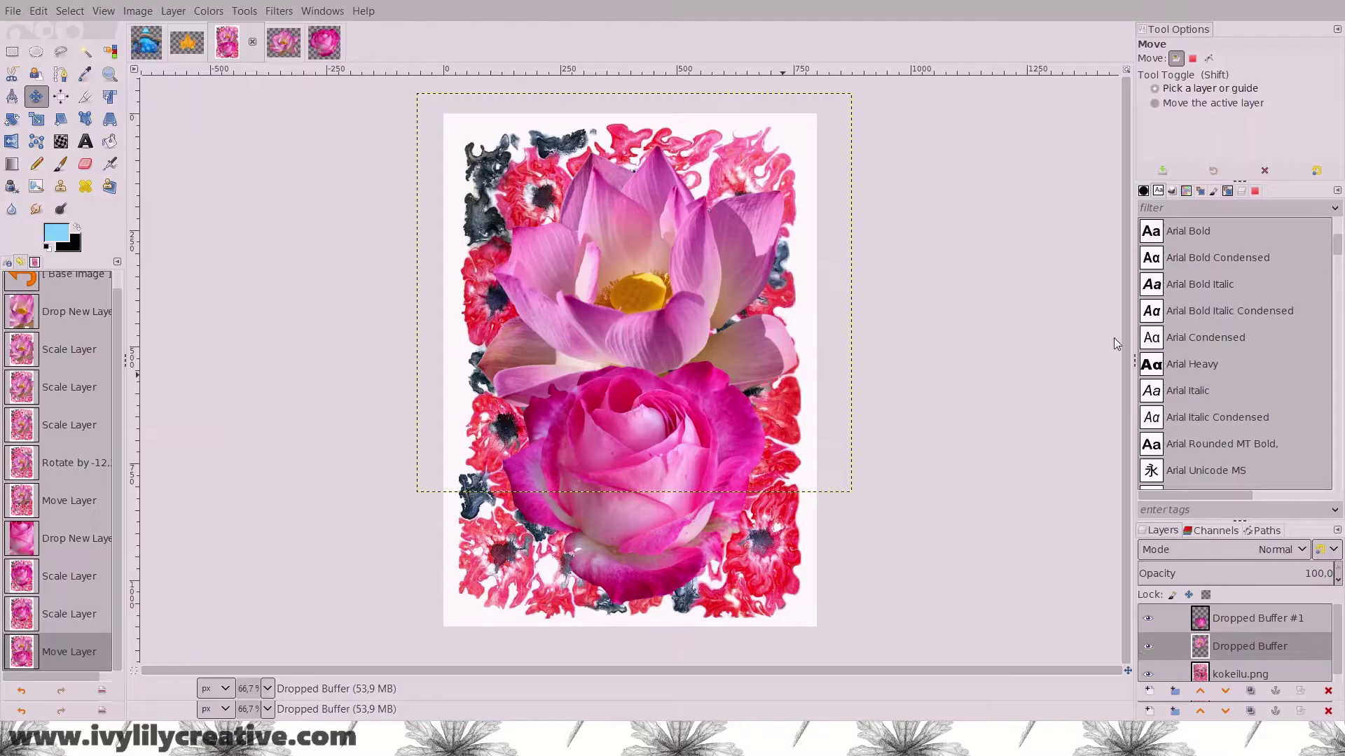
- In GIMP, position the rose layer over the lower part of the poppy painting and duplicate the kokeilu.png layer
drag(705, 410, 717, 437)
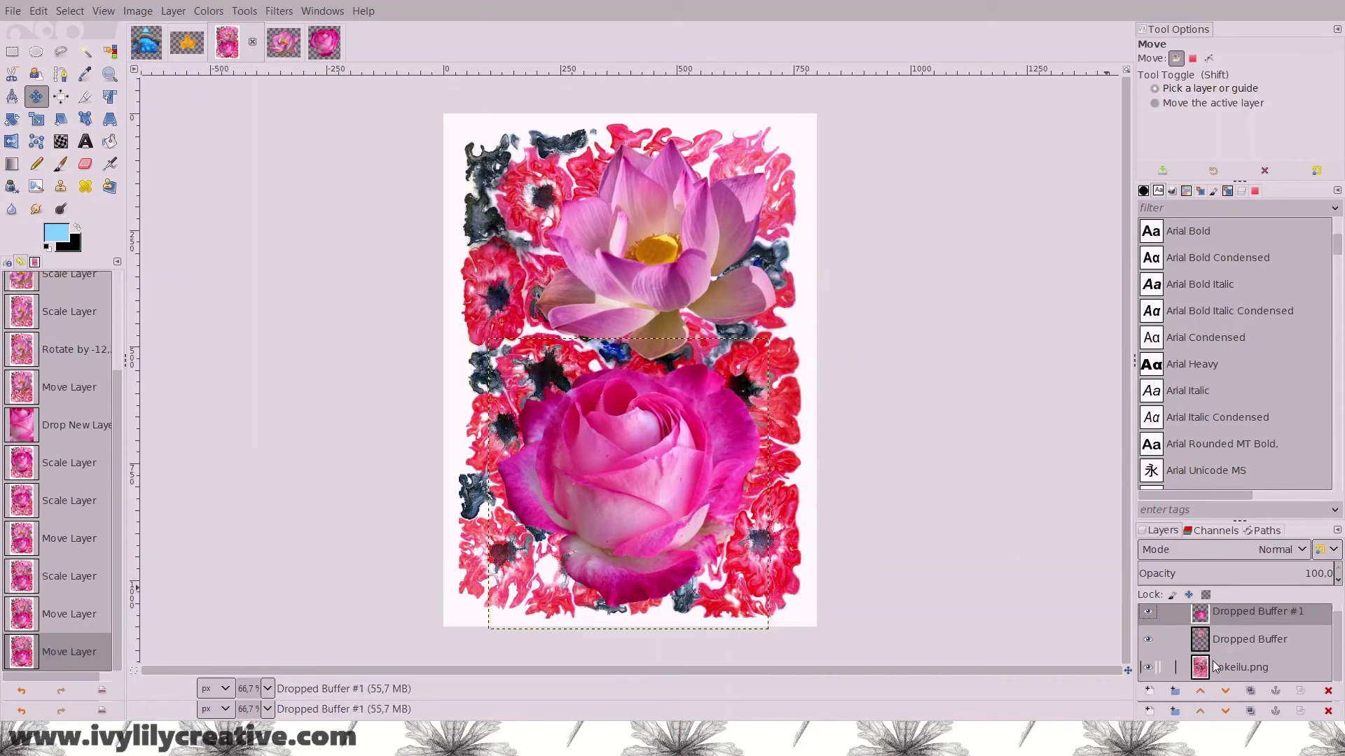
click(1240, 674)
click(1250, 691)
click(208, 11)
click(1249, 645)
click(110, 52)
click(517, 218)
key(ctrl+shift+a)
- Select the transparent area around the lotus by color and cut it from the kokeilu.png copy layer
click(110, 51)
click(531, 249)
click(1252, 673)
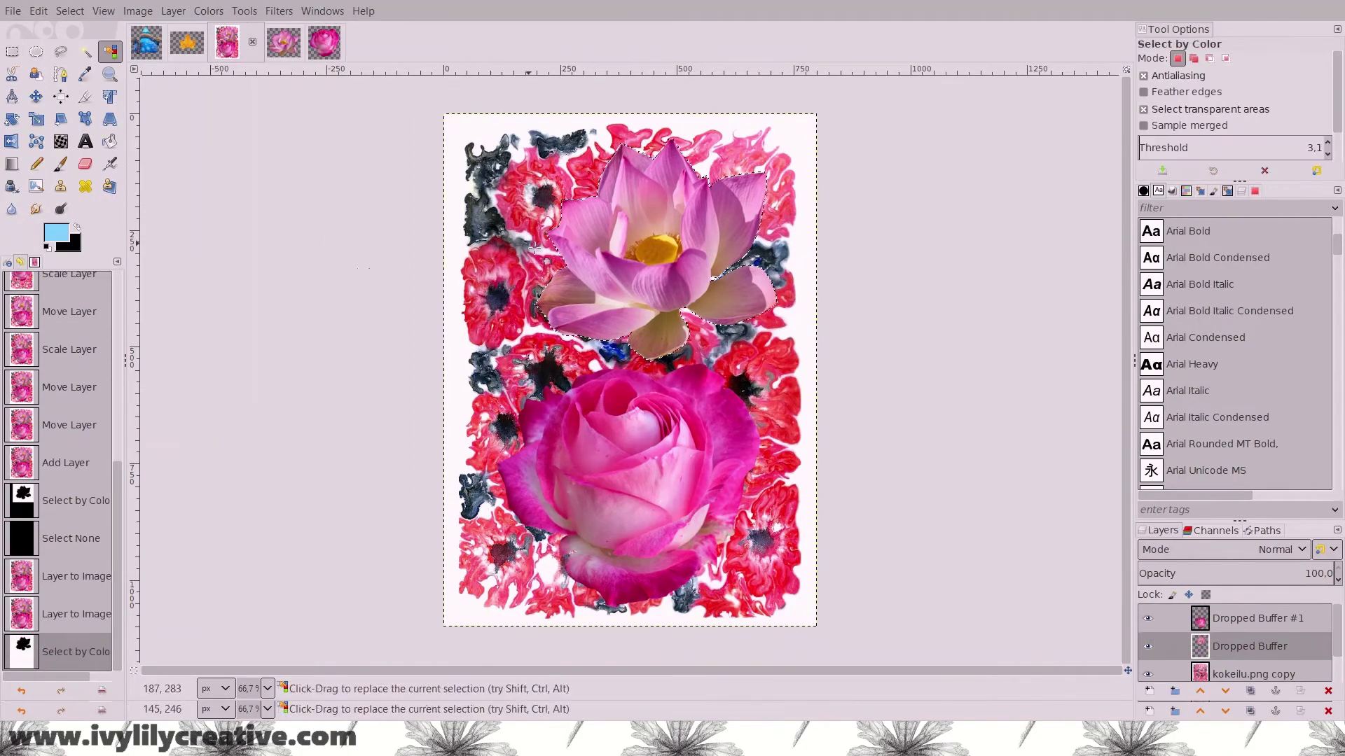
key(ctrl+x)
- Make a second copy of the painting layer, hiding the lotus layer temporarily and showing it again
click(1147, 646)
click(1250, 691)
click(1147, 645)
- Select the area around the rose by color and cut it from the second painting copy, kokeilu.png copy #1
click(1257, 617)
click(774, 482)
scroll(1228, 658, down, 3)
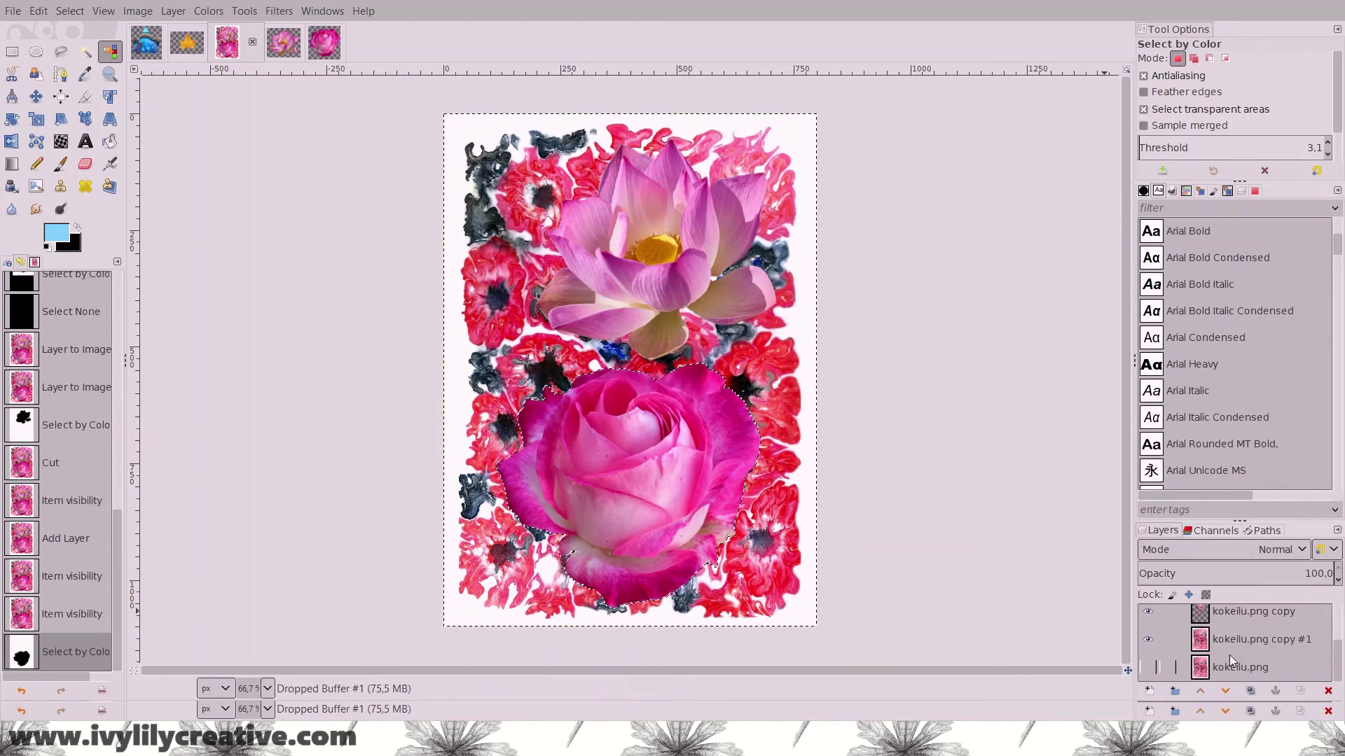
click(1240, 641)
key(ctrl+x)
- Hide the lotus and rose template layers to reveal the flower-shaped painting pieces
scroll(1183, 640, up, 3)
click(1148, 644)
click(1150, 620)
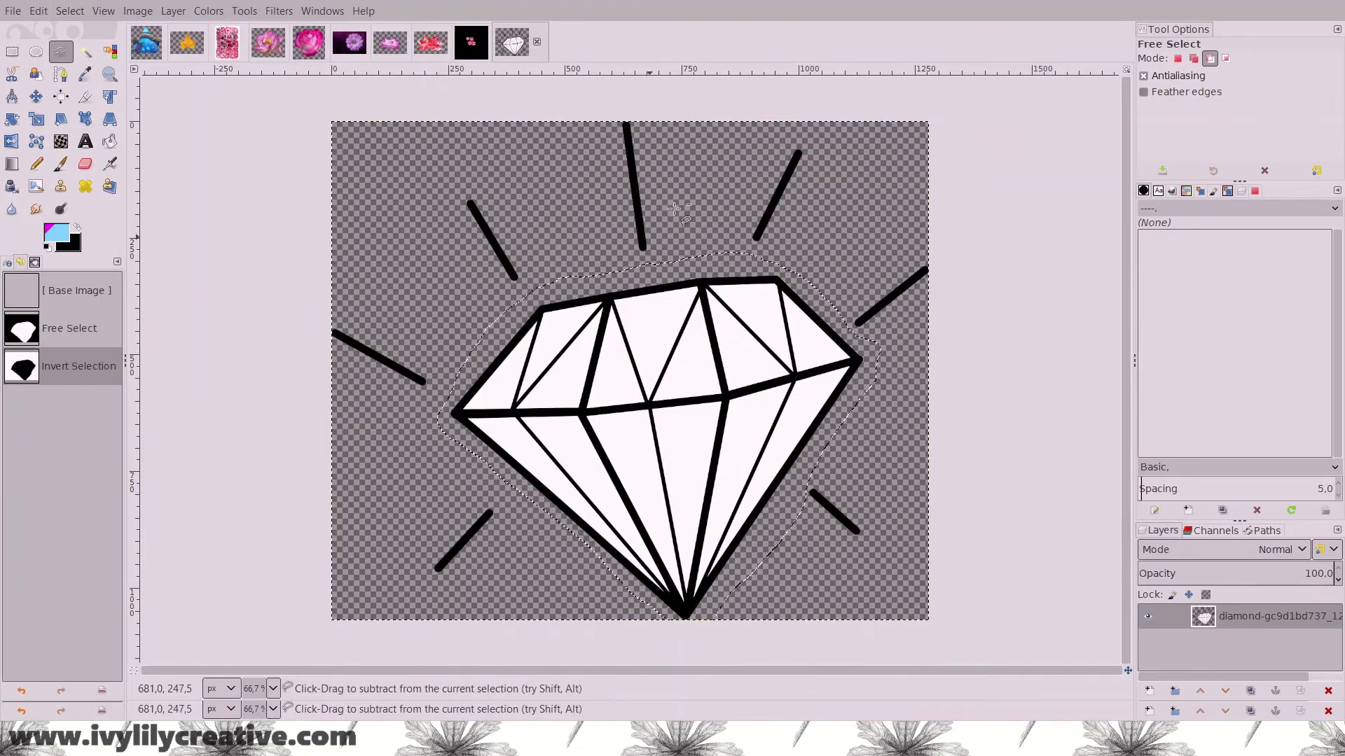
- Cut out the stock diamond drawing, then flip its copy on the painting horizontally and place it below the first diamond
key(ctrl+x)
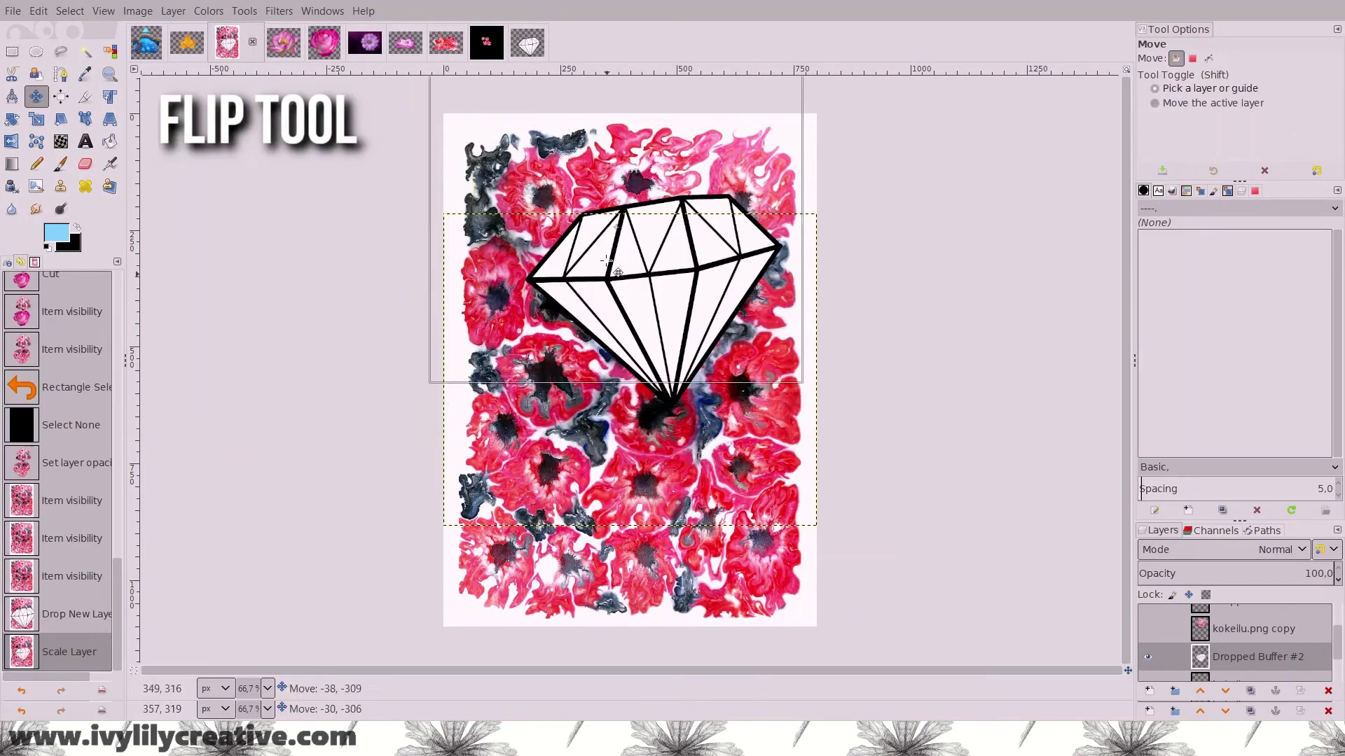
key(shift+f)
click(589, 256)
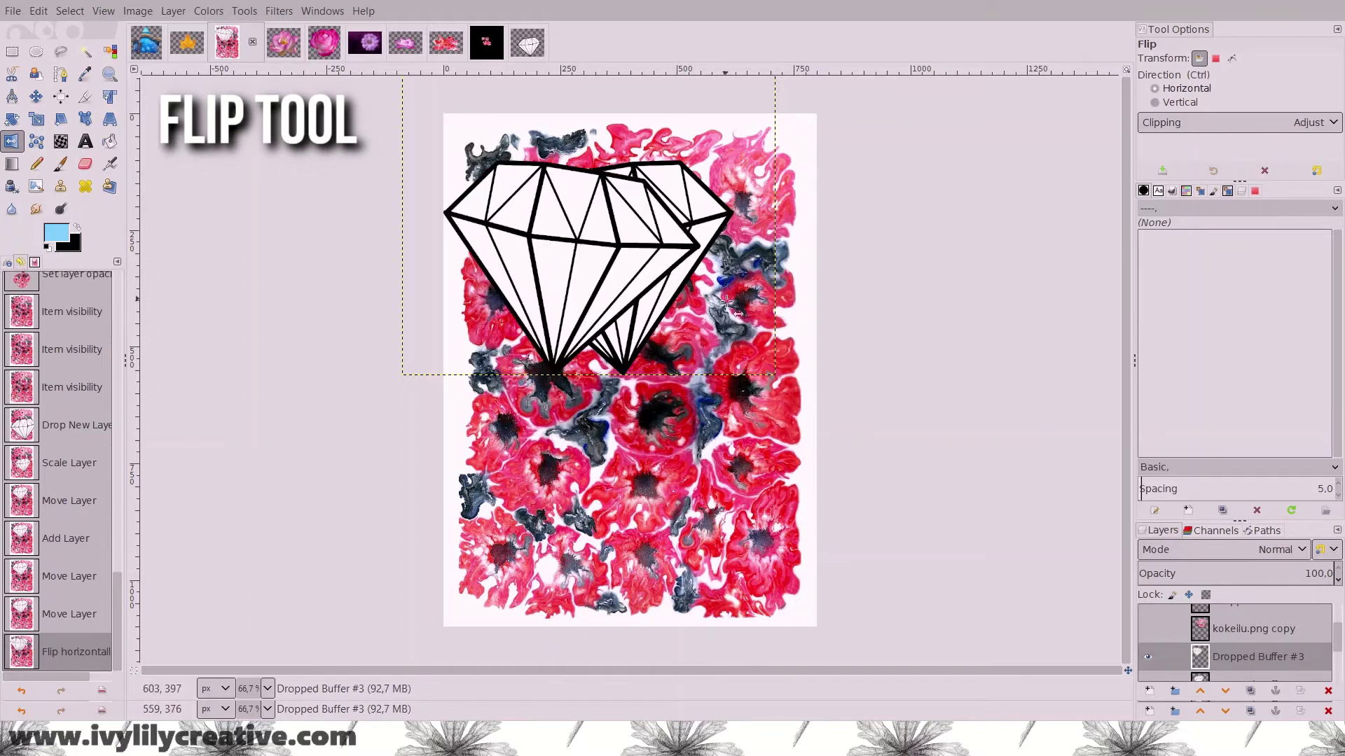
click(33, 102)
drag(580, 269, 656, 499)
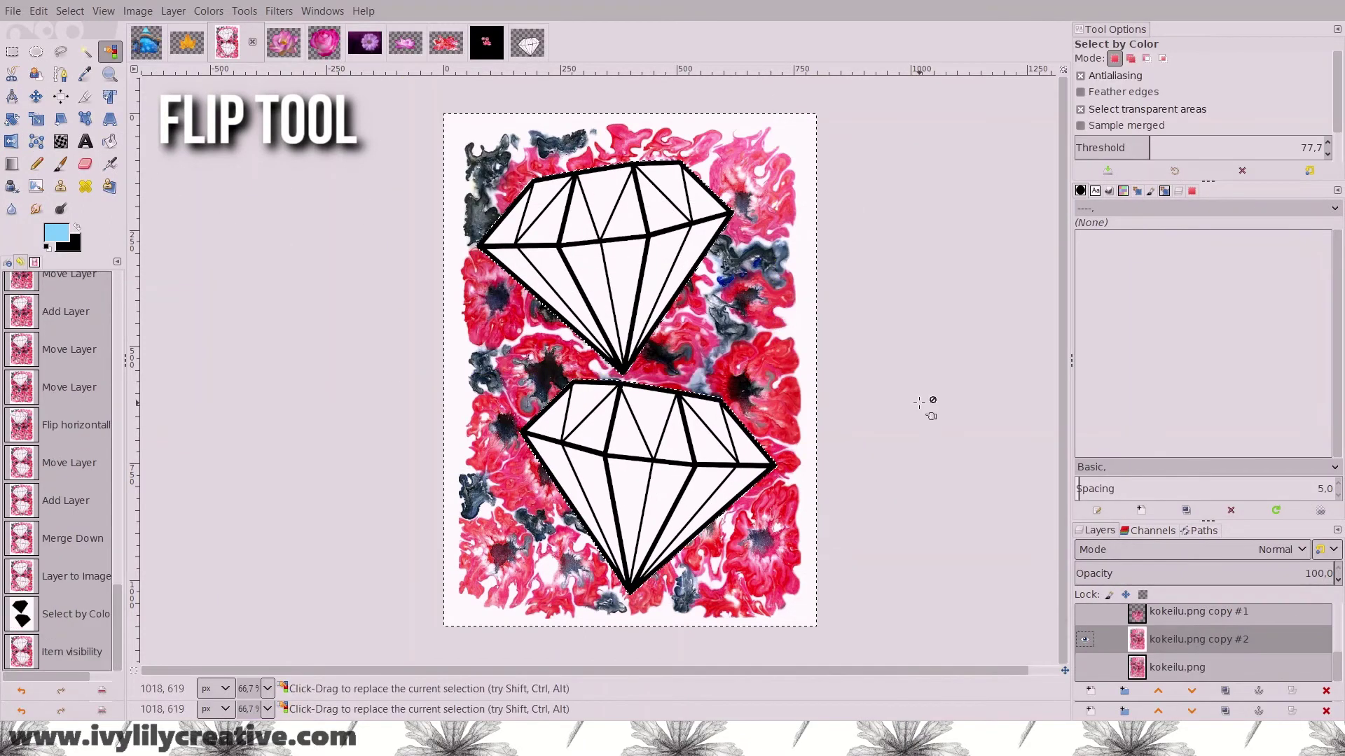
- Cut the area around the two diamonds from the pink and yellow poppy painting layers and hide the diamond template layer
key(ctrl+x)
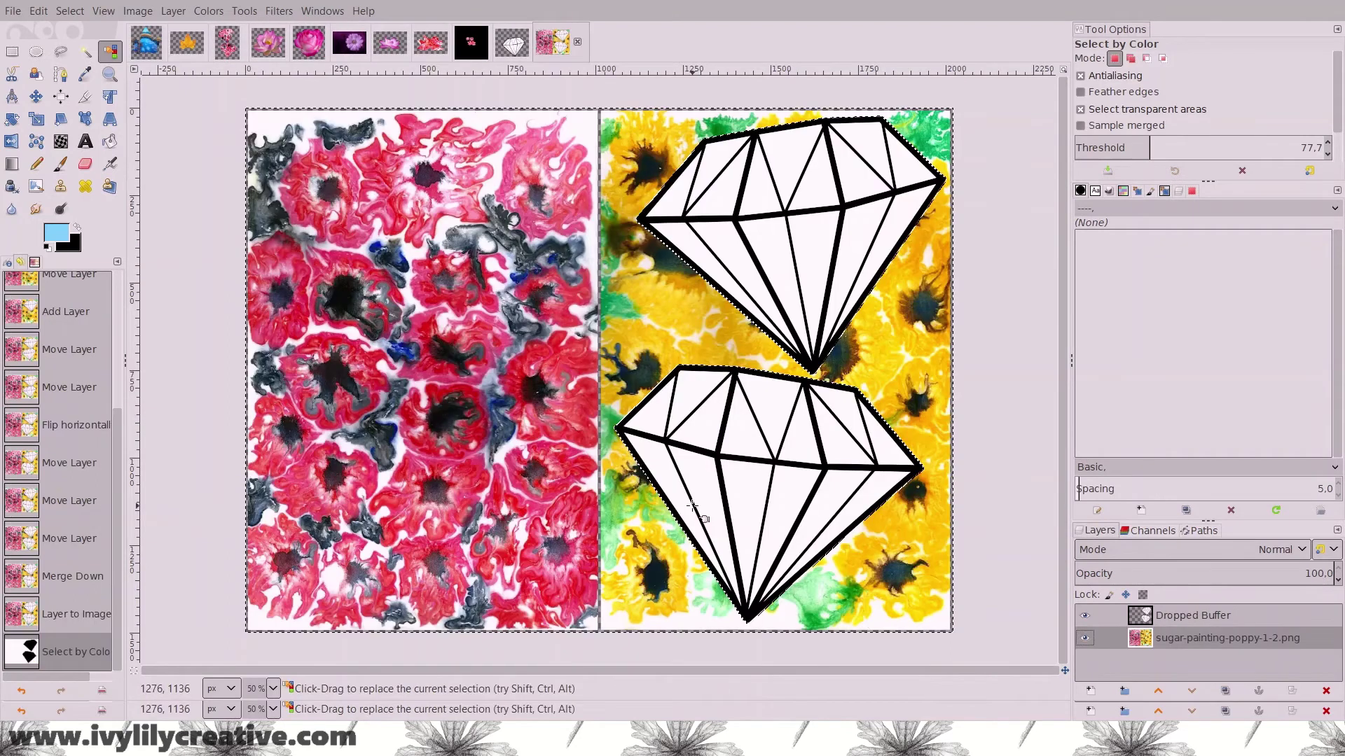
key(ctrl+x)
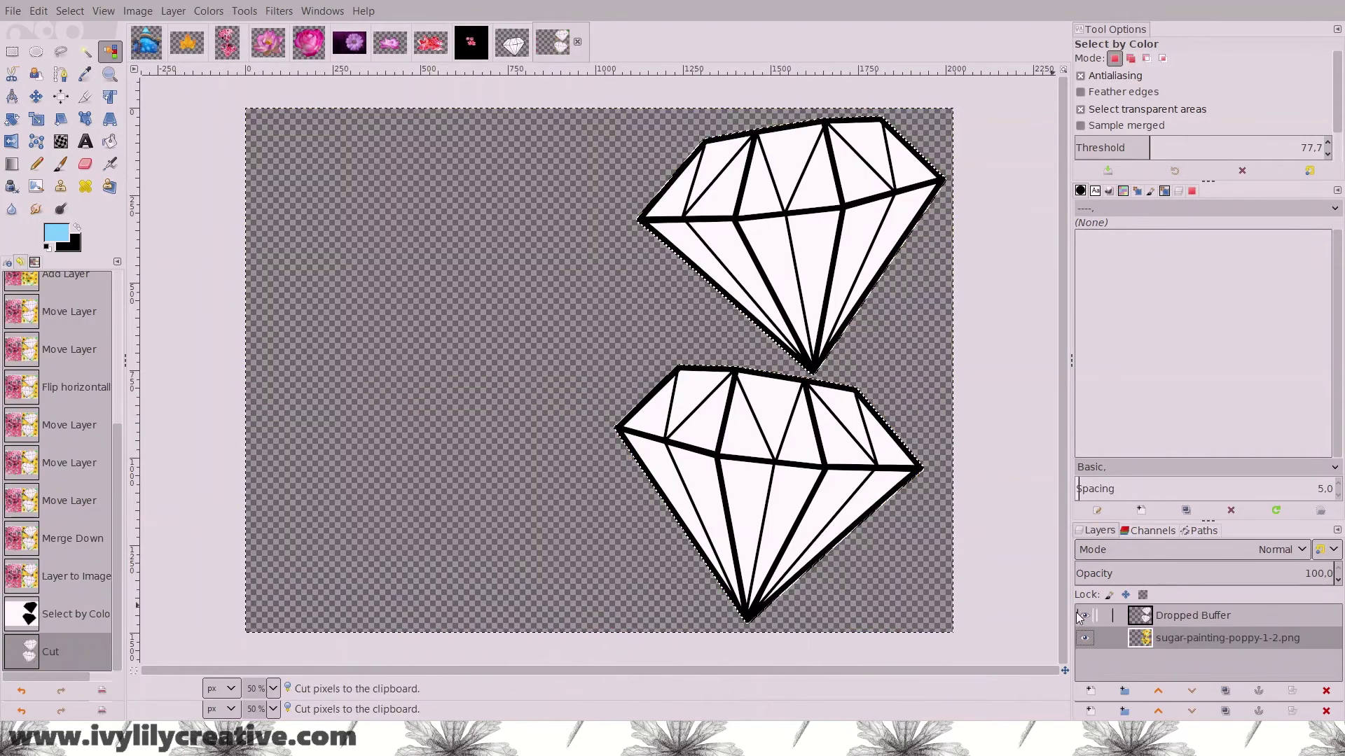
click(1084, 615)
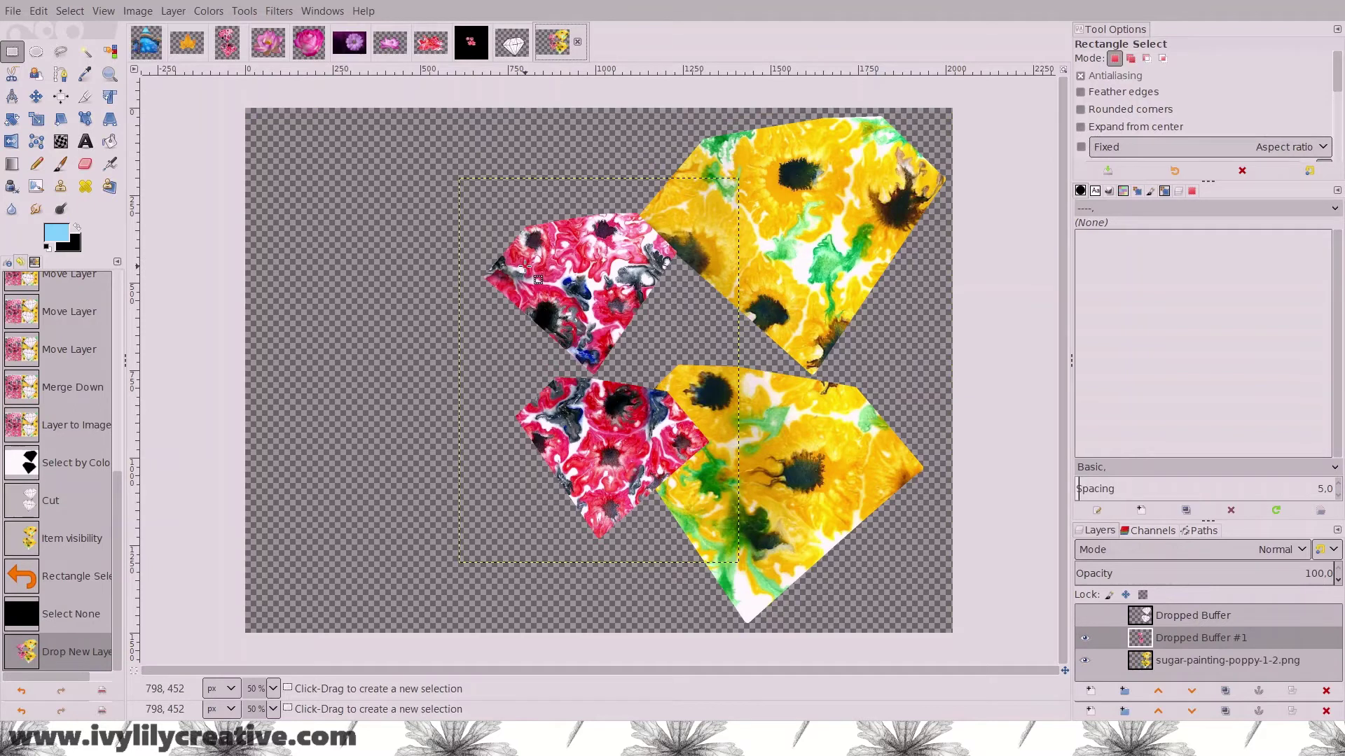
- Move the pasted pink poppy diamonds to the upper-left area of the canvas, clear of the yellow ones
click(35, 96)
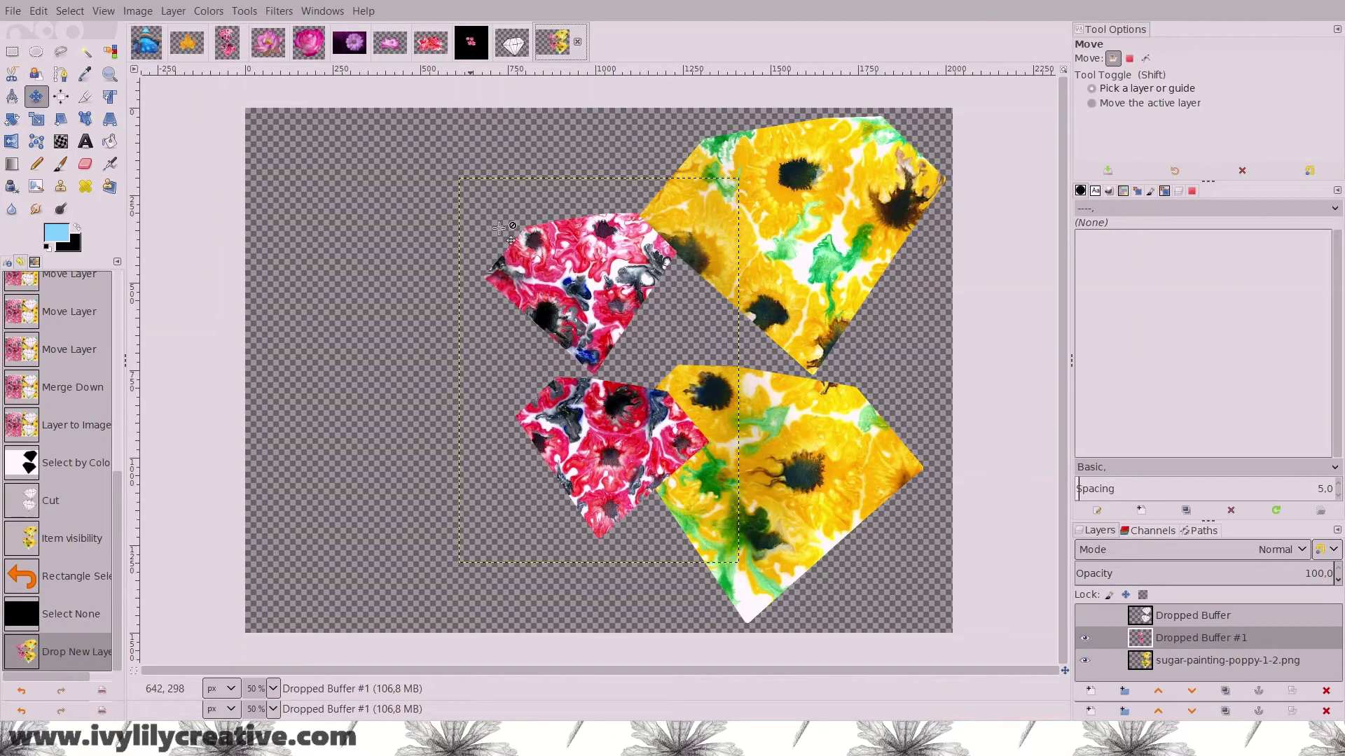
drag(585, 293, 380, 215)
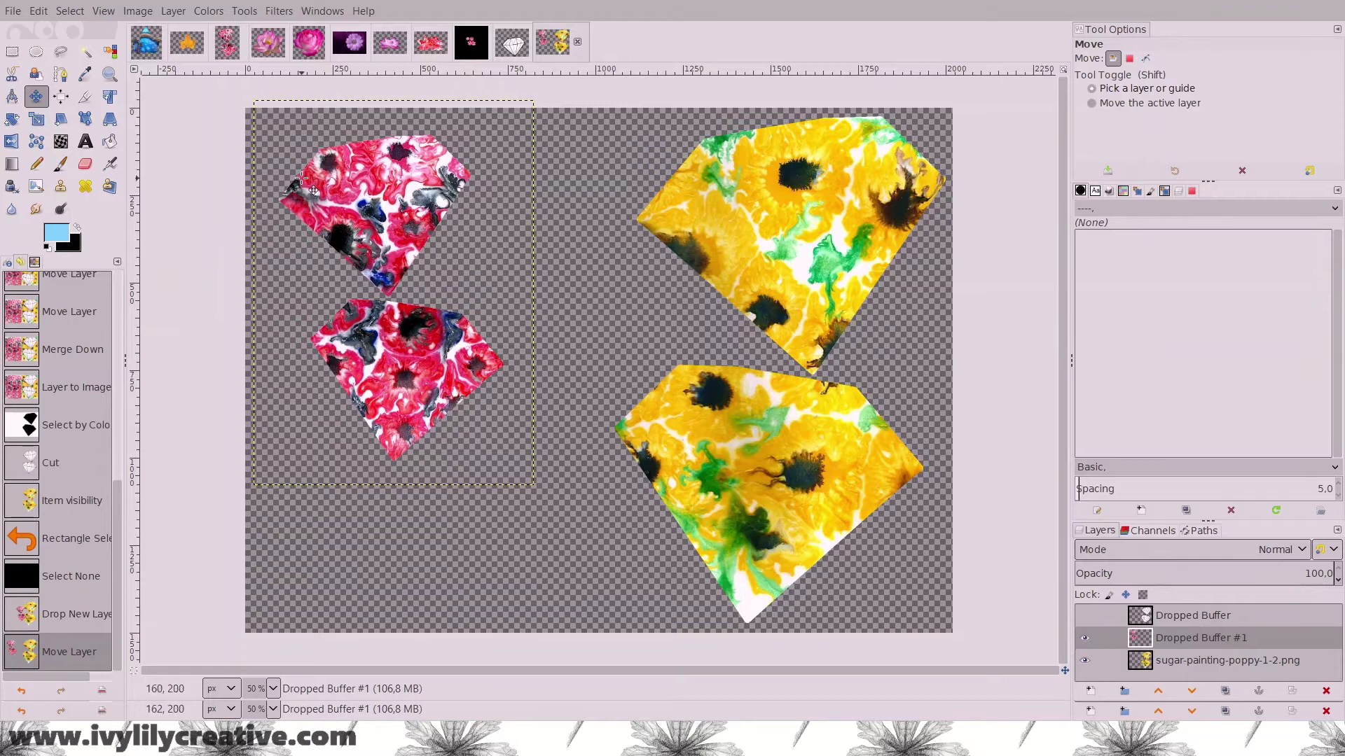
- Outline the upper pink diamond with Free Select, cut it out, and paste it as a floating selection
click(61, 51)
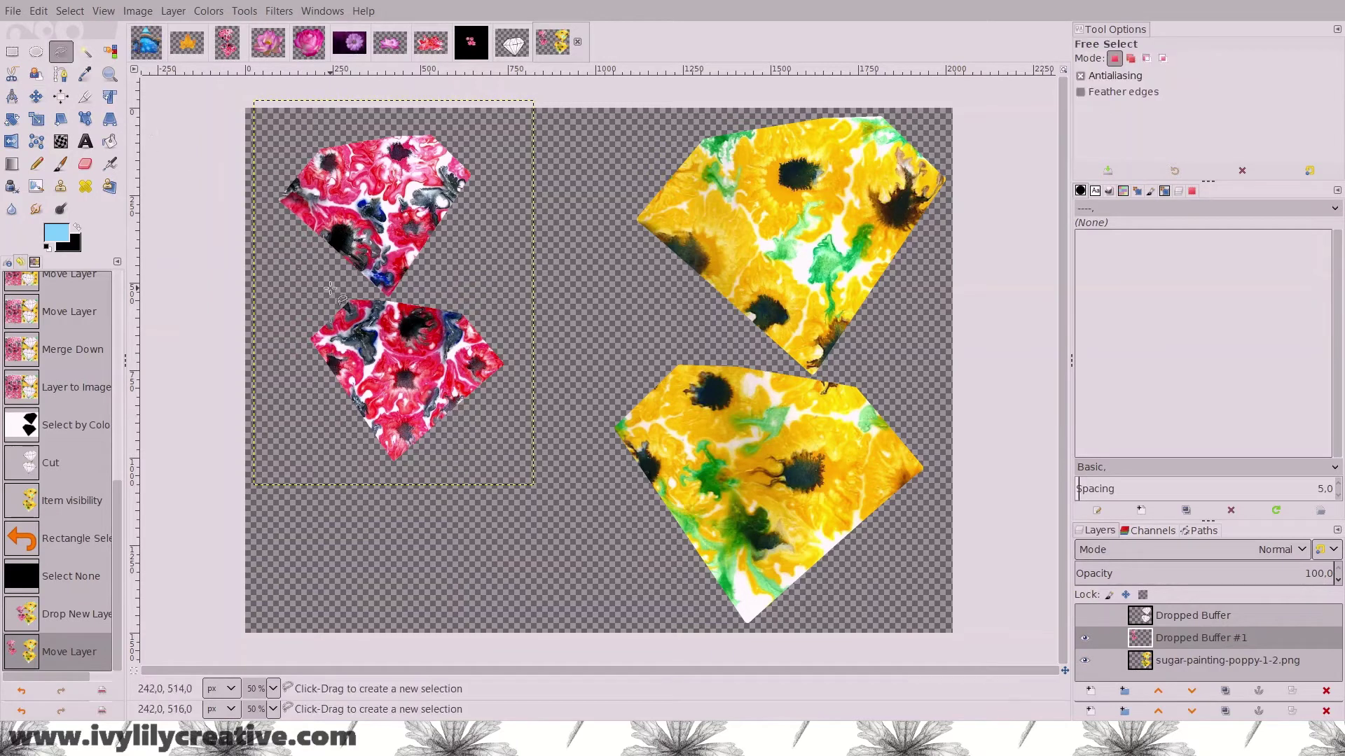
scroll(330, 287, up, 1)
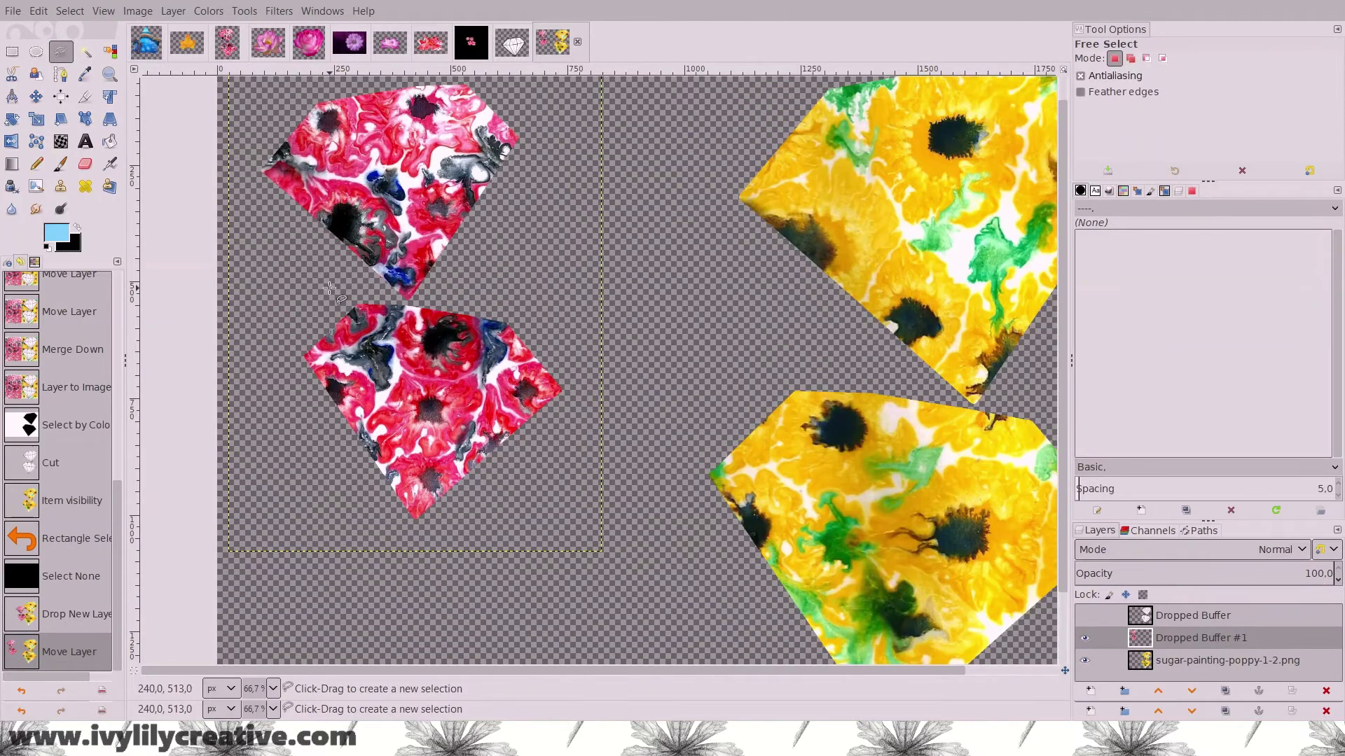
click(329, 288)
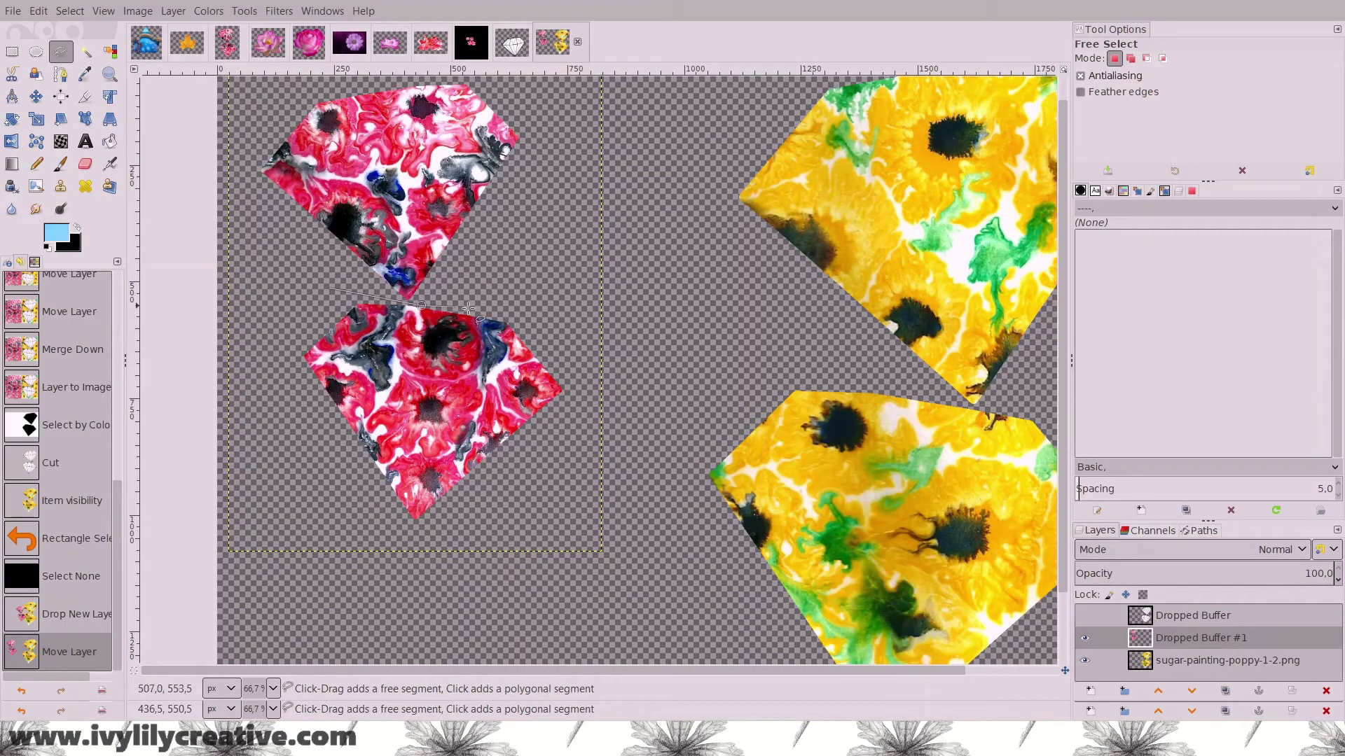
scroll(609, 266, up, 1)
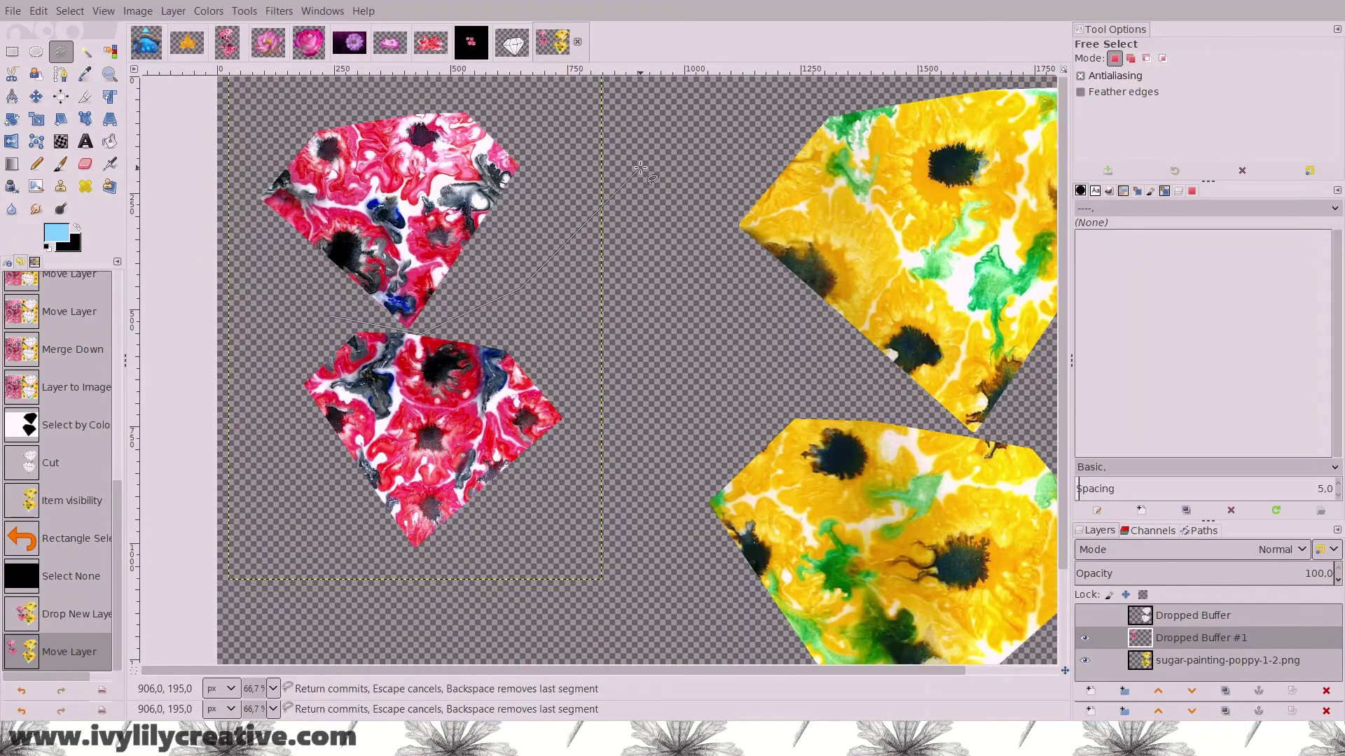
scroll(639, 168, down, 3)
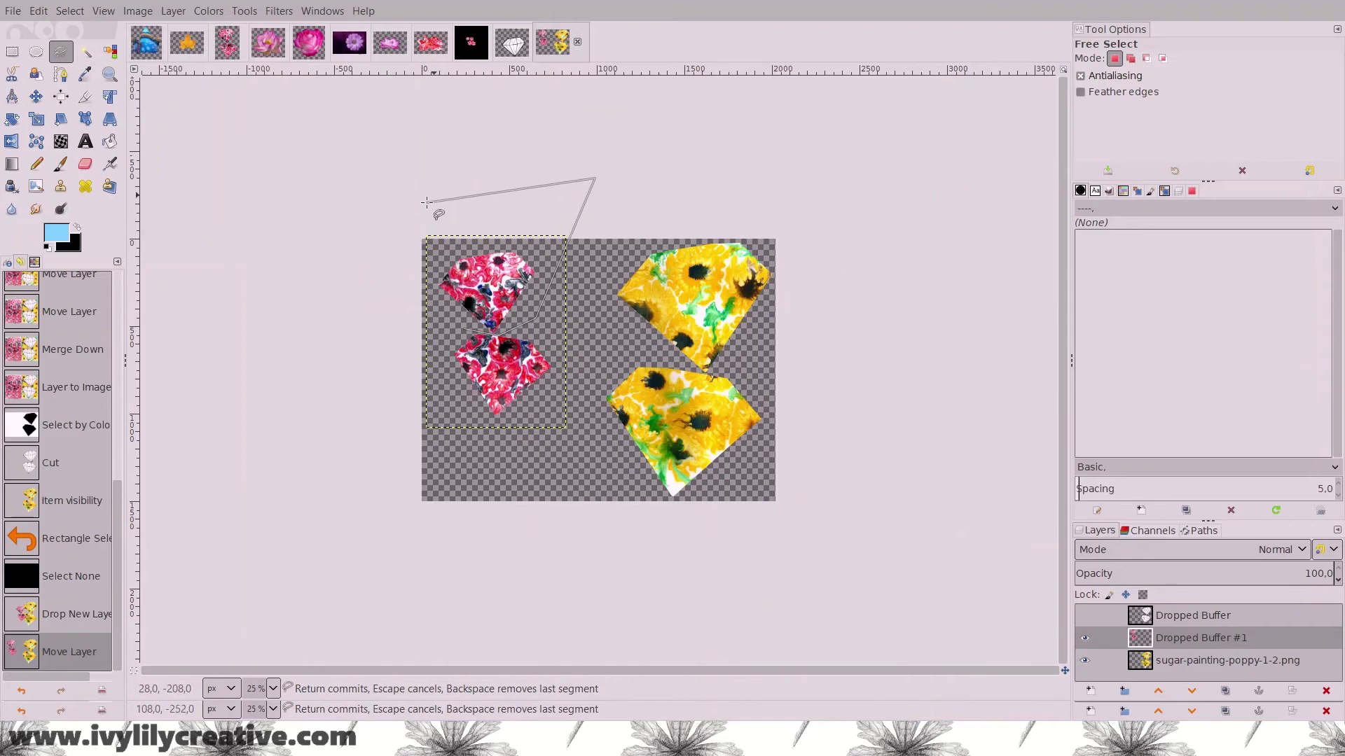
click(462, 322)
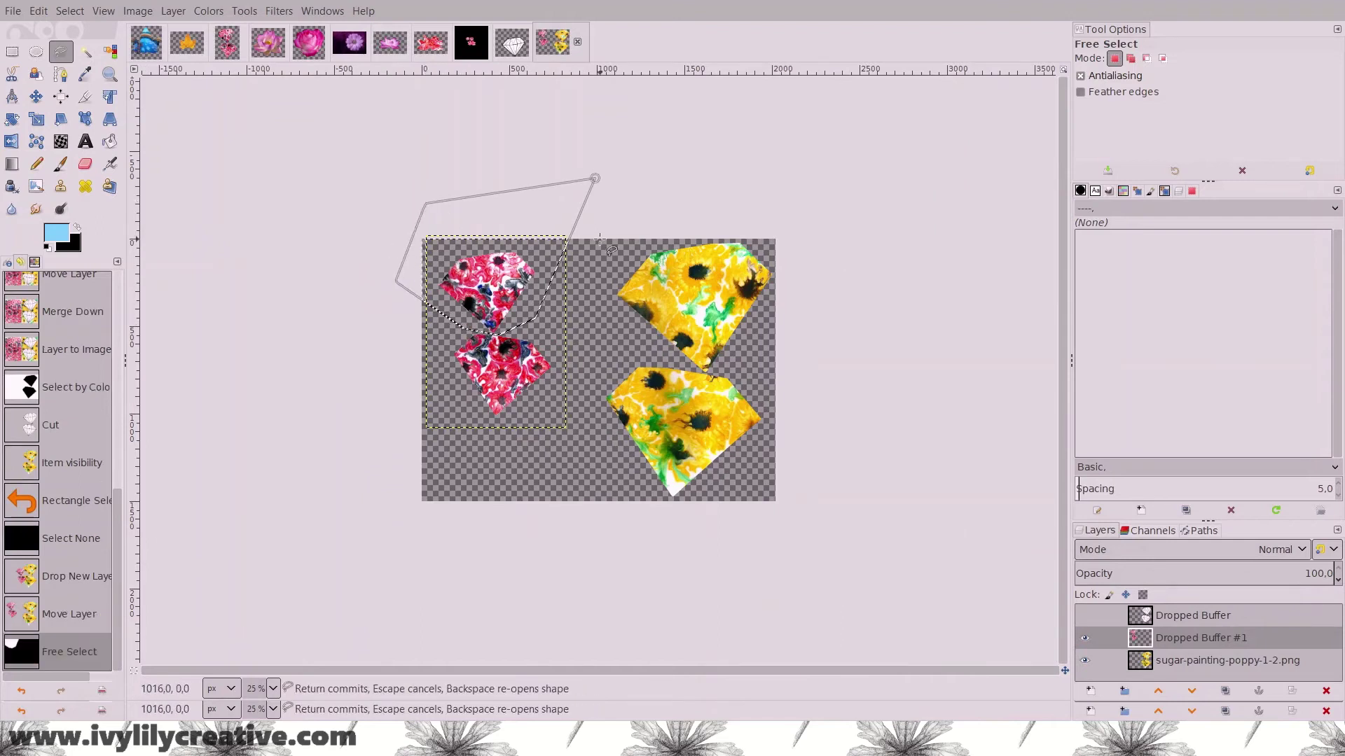
key(ctrl+x)
key(ctrl+v)
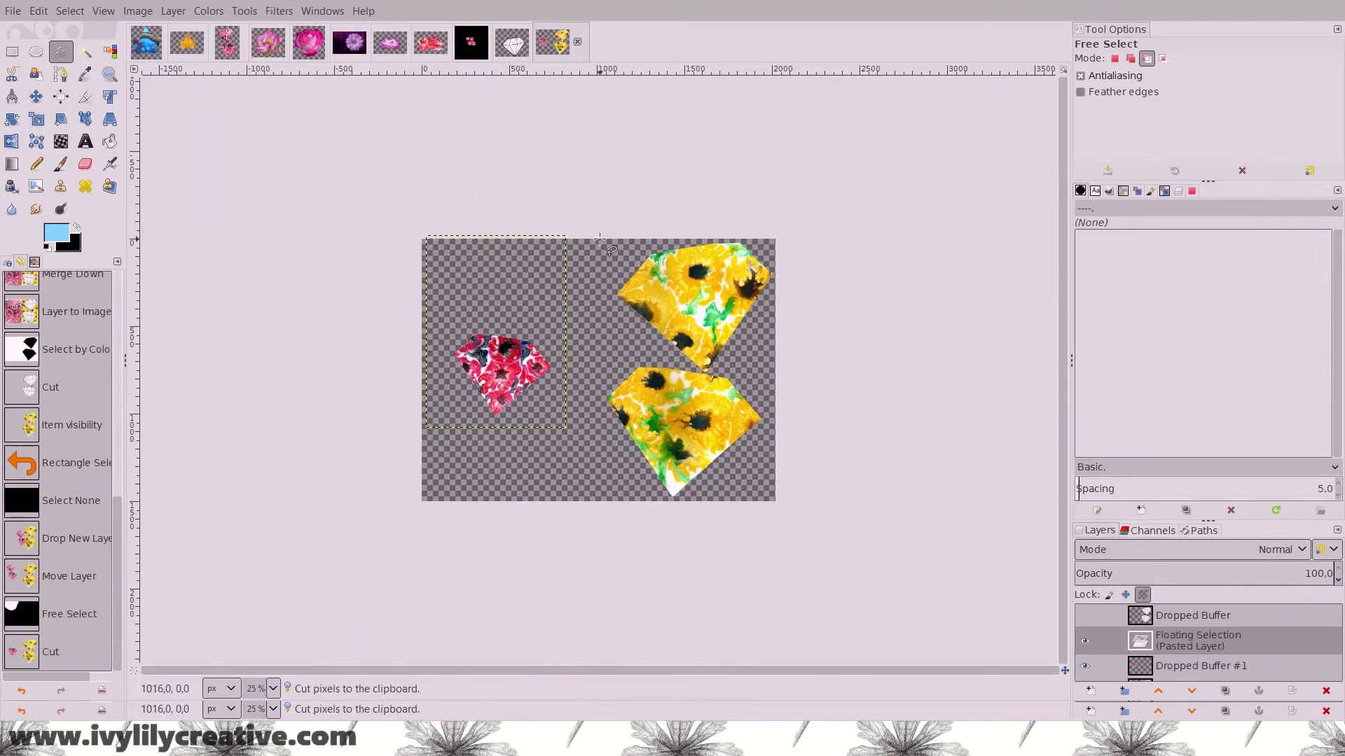
click(1178, 645)
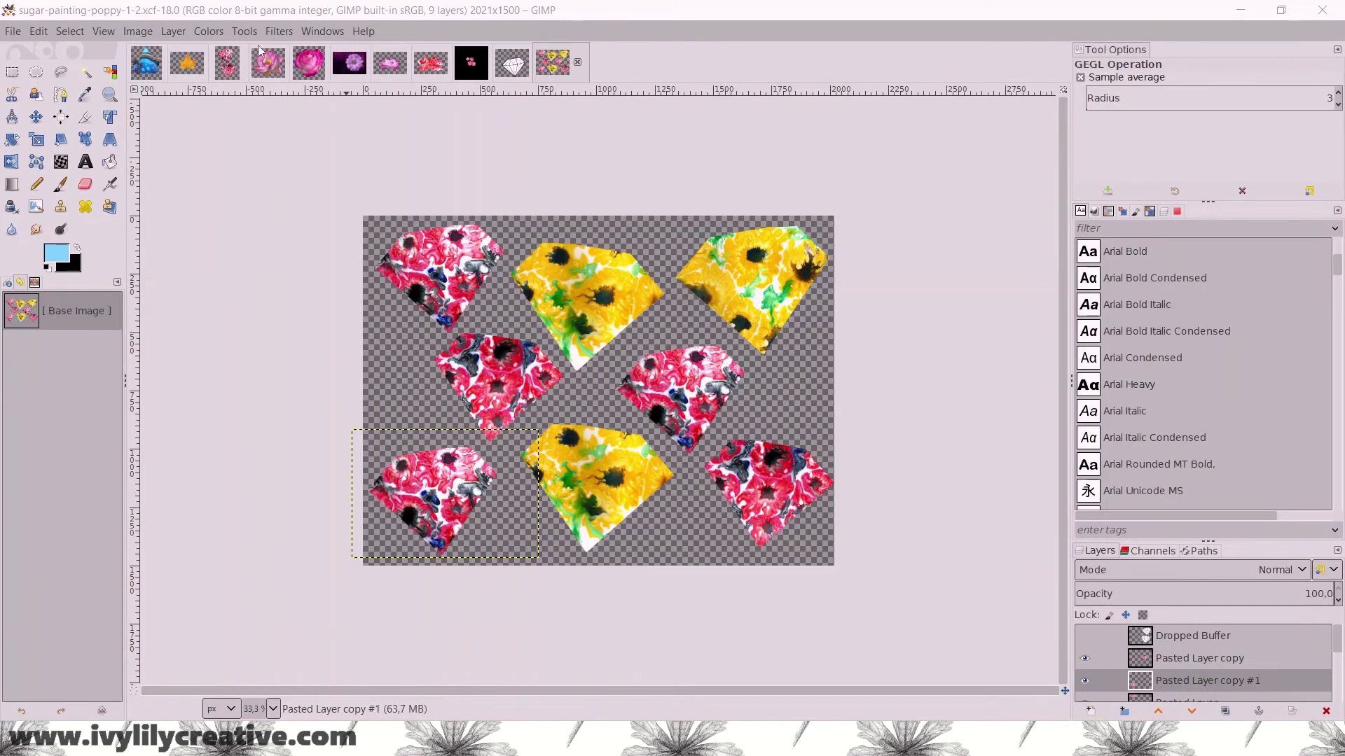
- Colorize the bottom-left pink diamond teal, using the color 0f9696
click(244, 31)
mouse_move(222, 30)
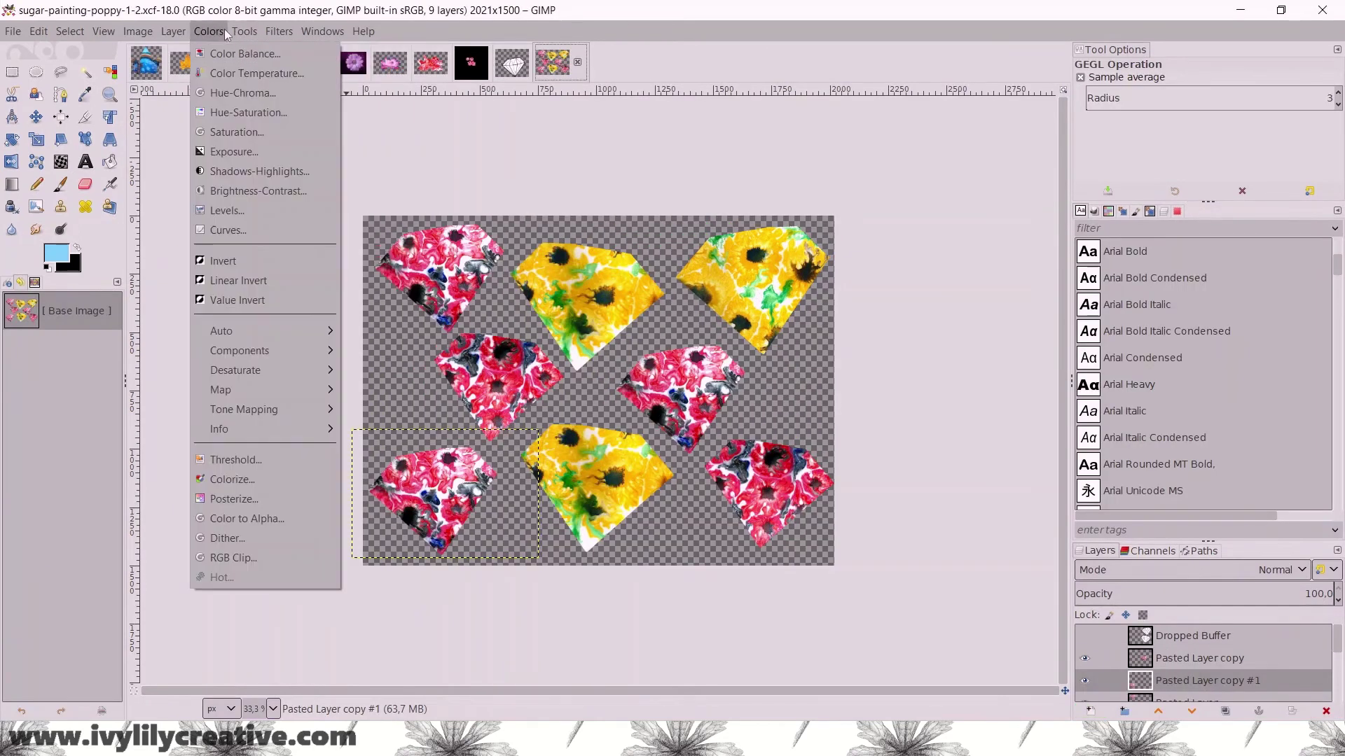
click(258, 477)
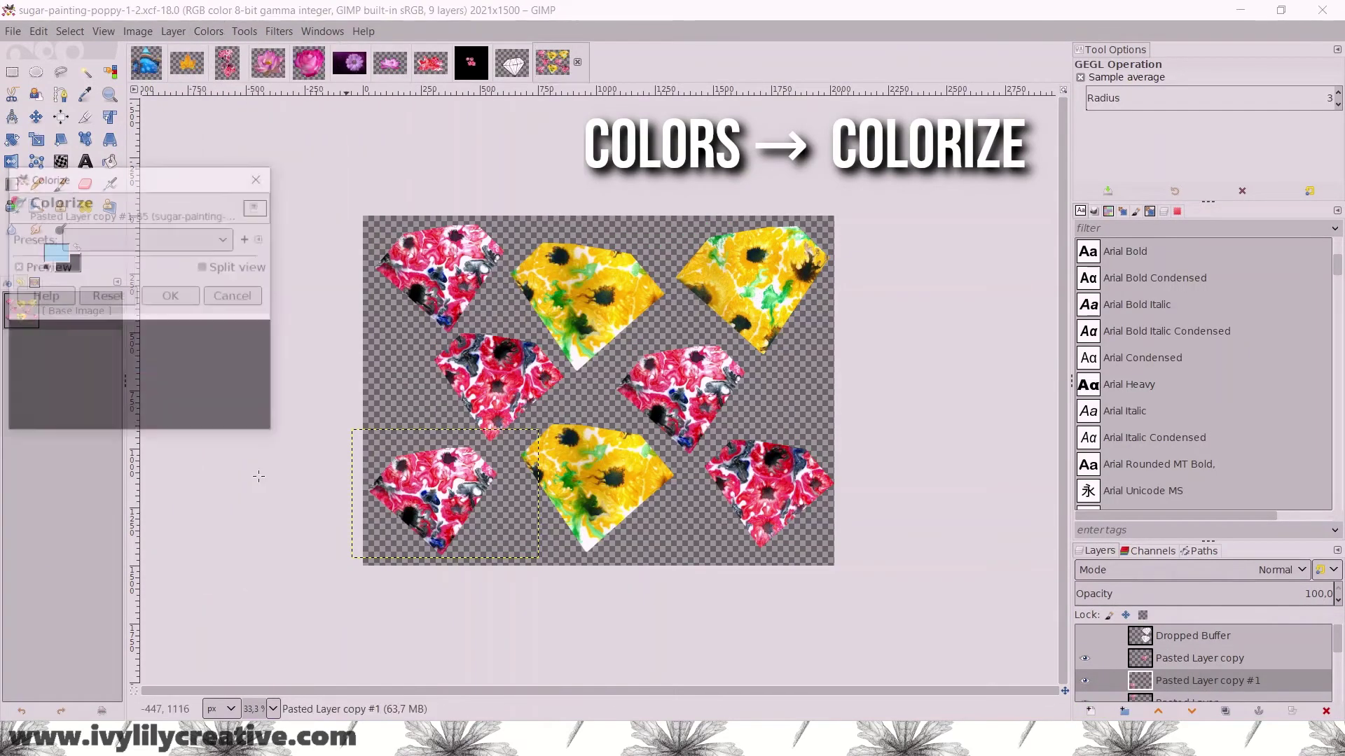
click(222, 366)
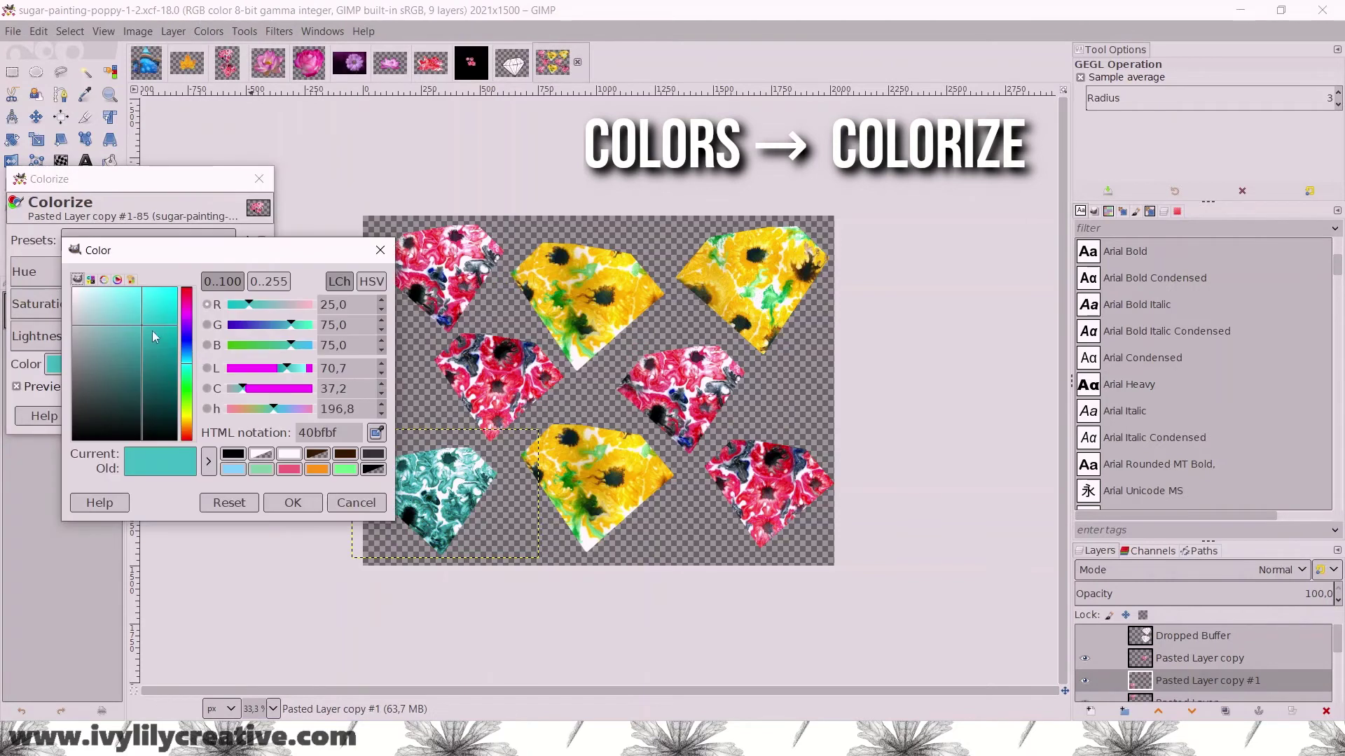
drag(153, 331, 159, 354)
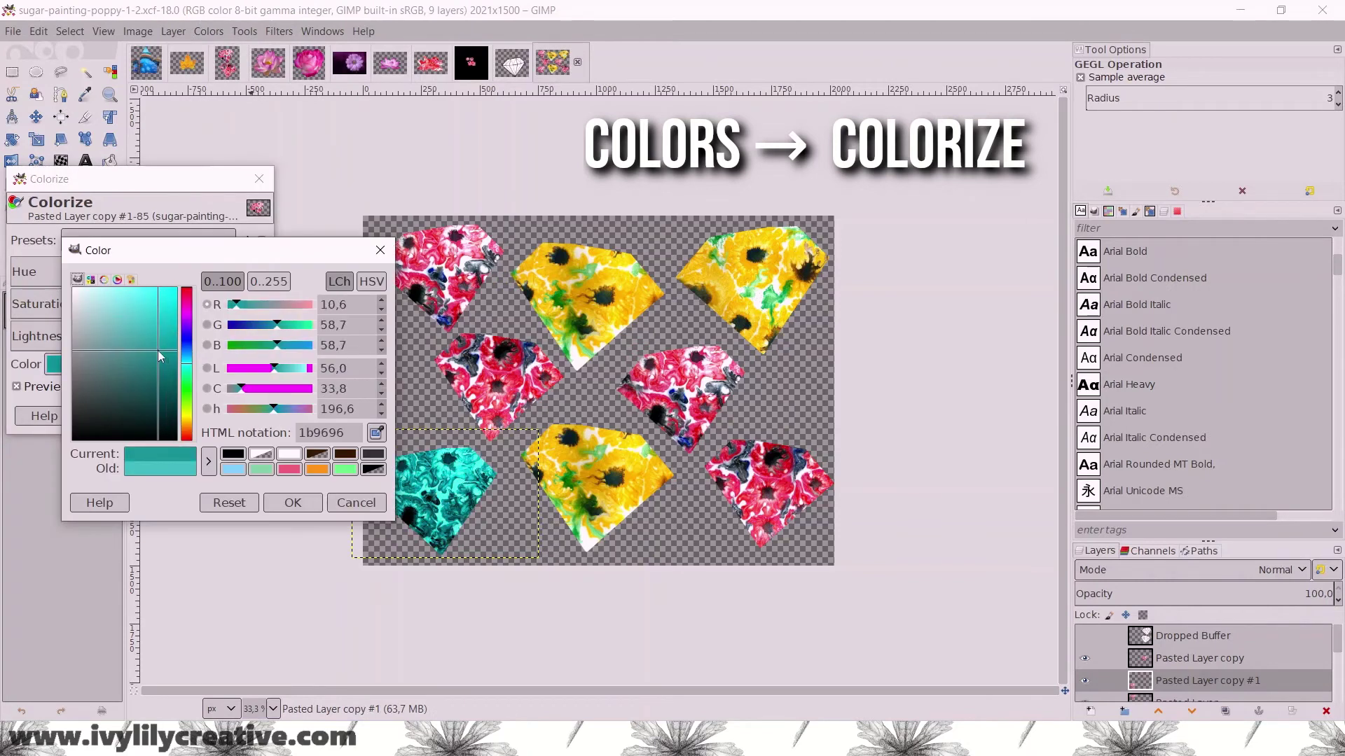
click(273, 503)
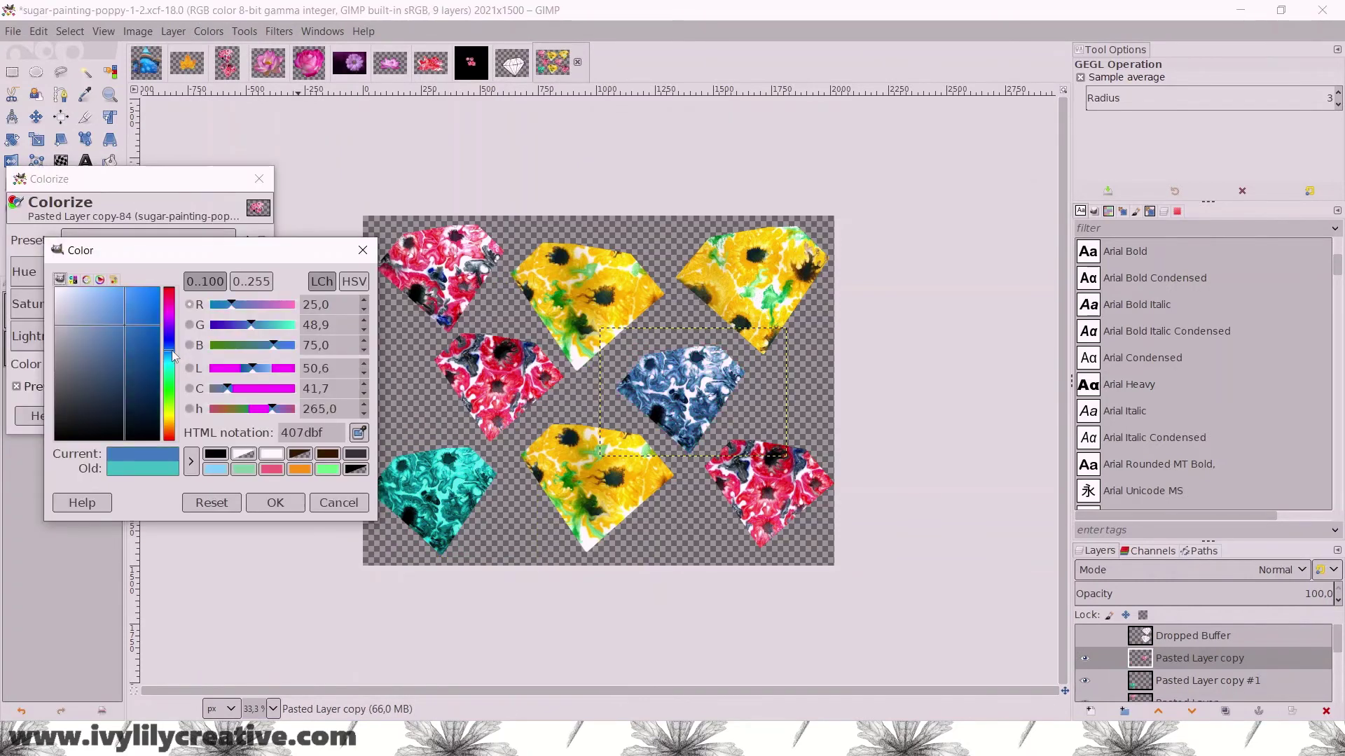
- Colorize the remaining diamonds in violet, blue, red and pink shades, giving the top-middle one hue 0.9083, saturation 0.8061 and lightness -0.121
drag(164, 338, 155, 321)
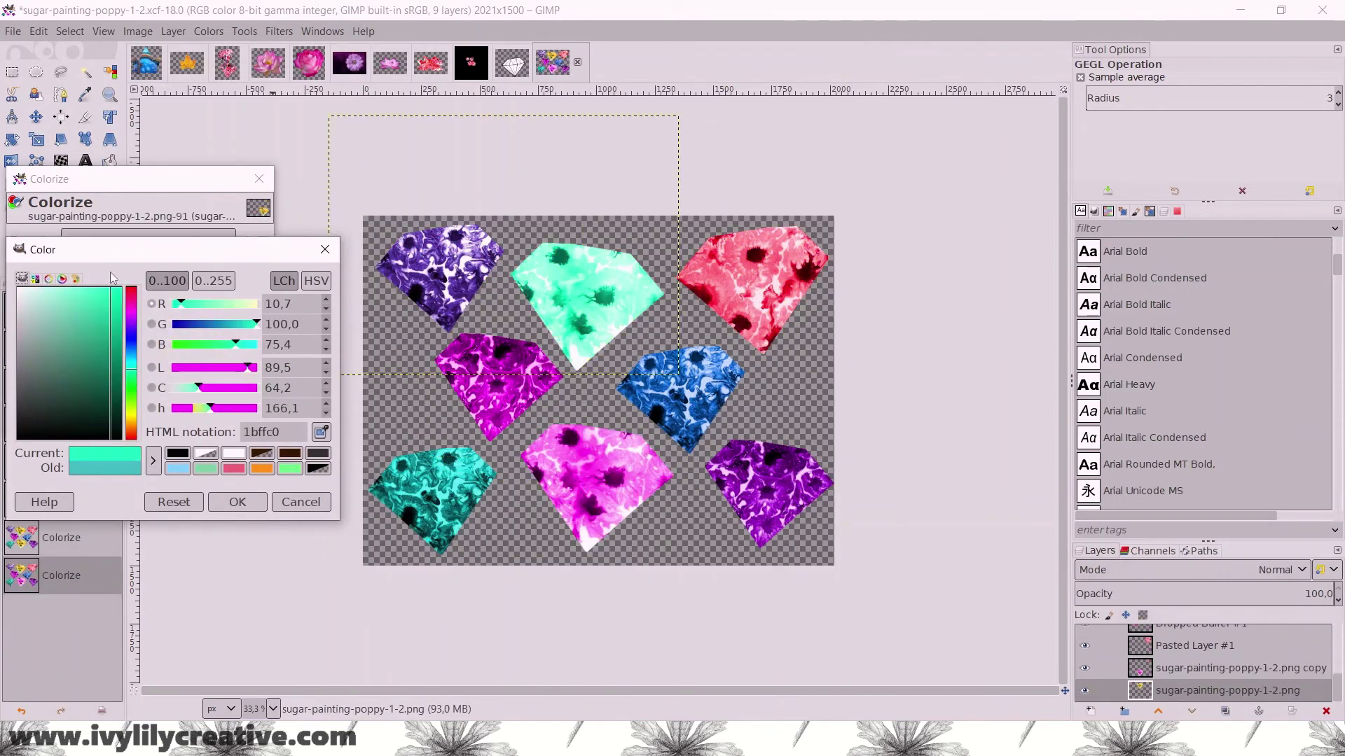
drag(110, 272, 110, 318)
click(237, 492)
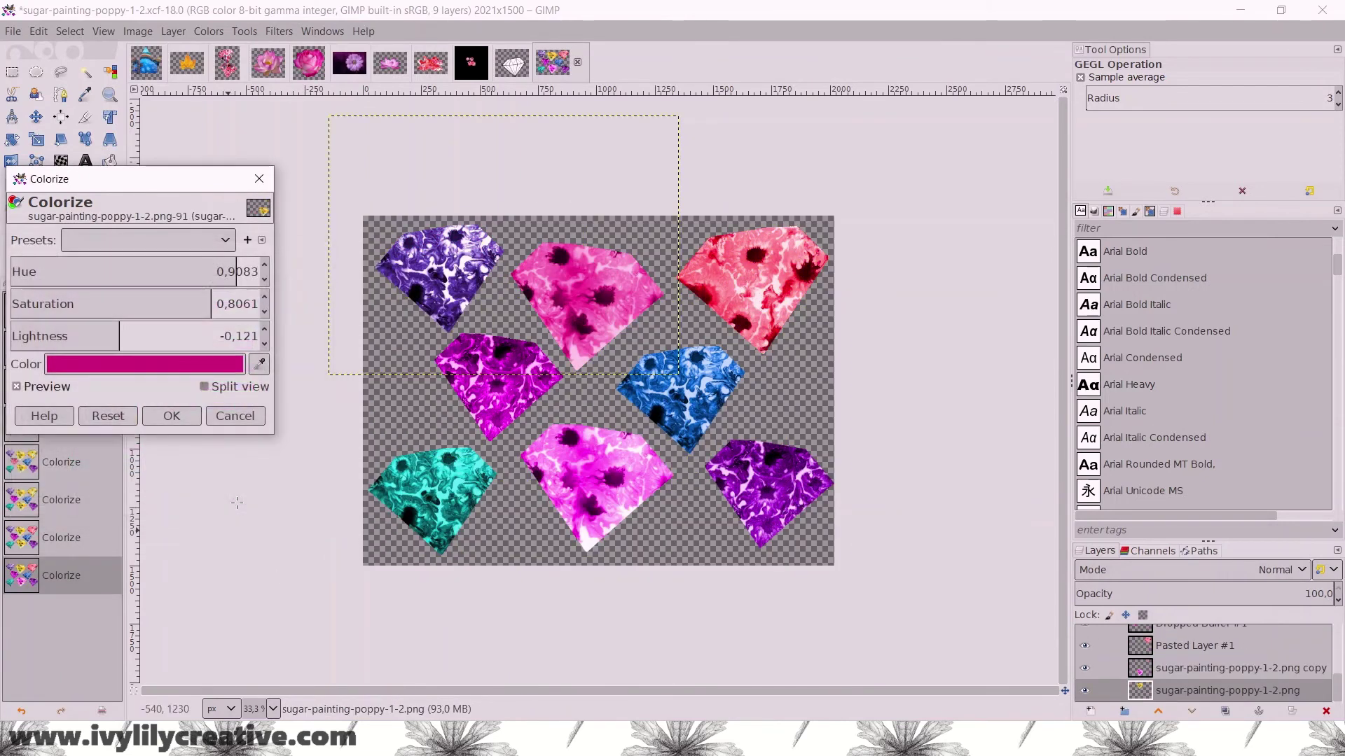
click(171, 415)
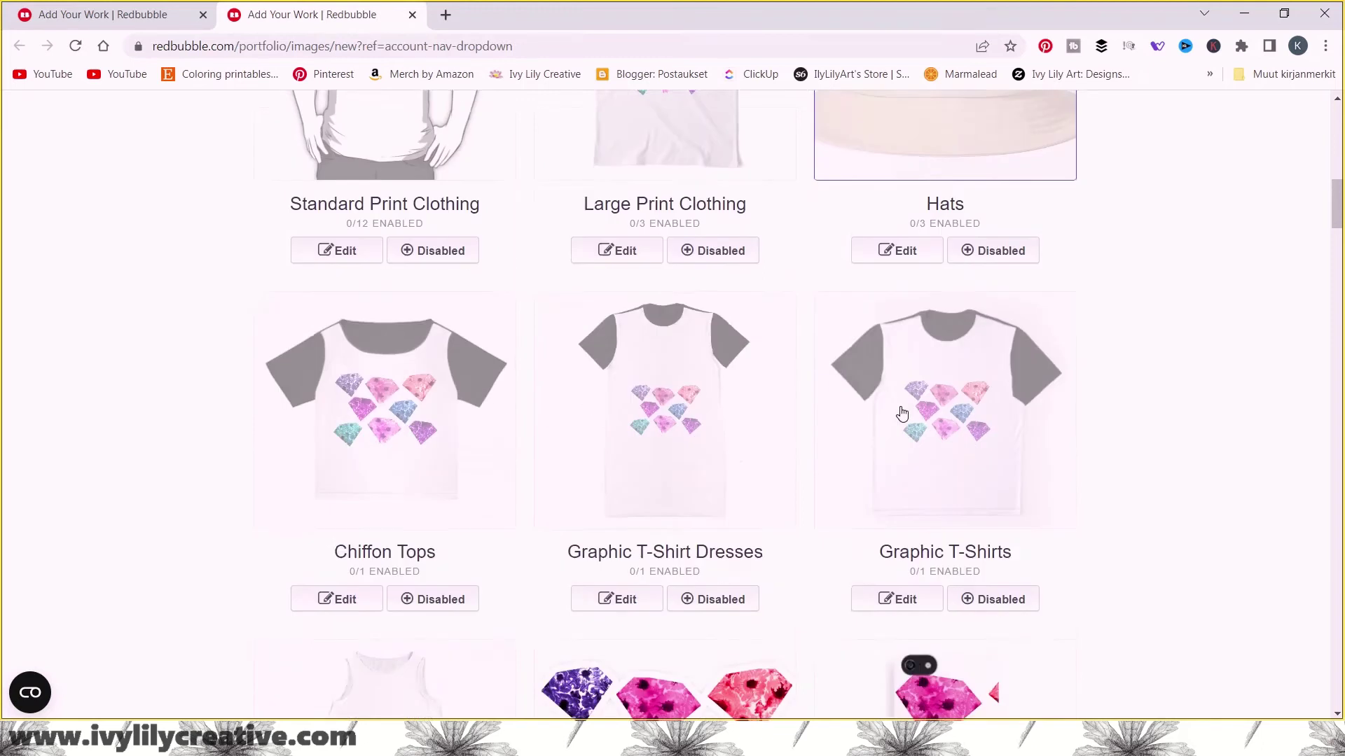
- Switch to Redbubble, open the Stickers & Magnets product for editing, and examine the spacing of the diamond stickers
scroll(902, 414, down, 6)
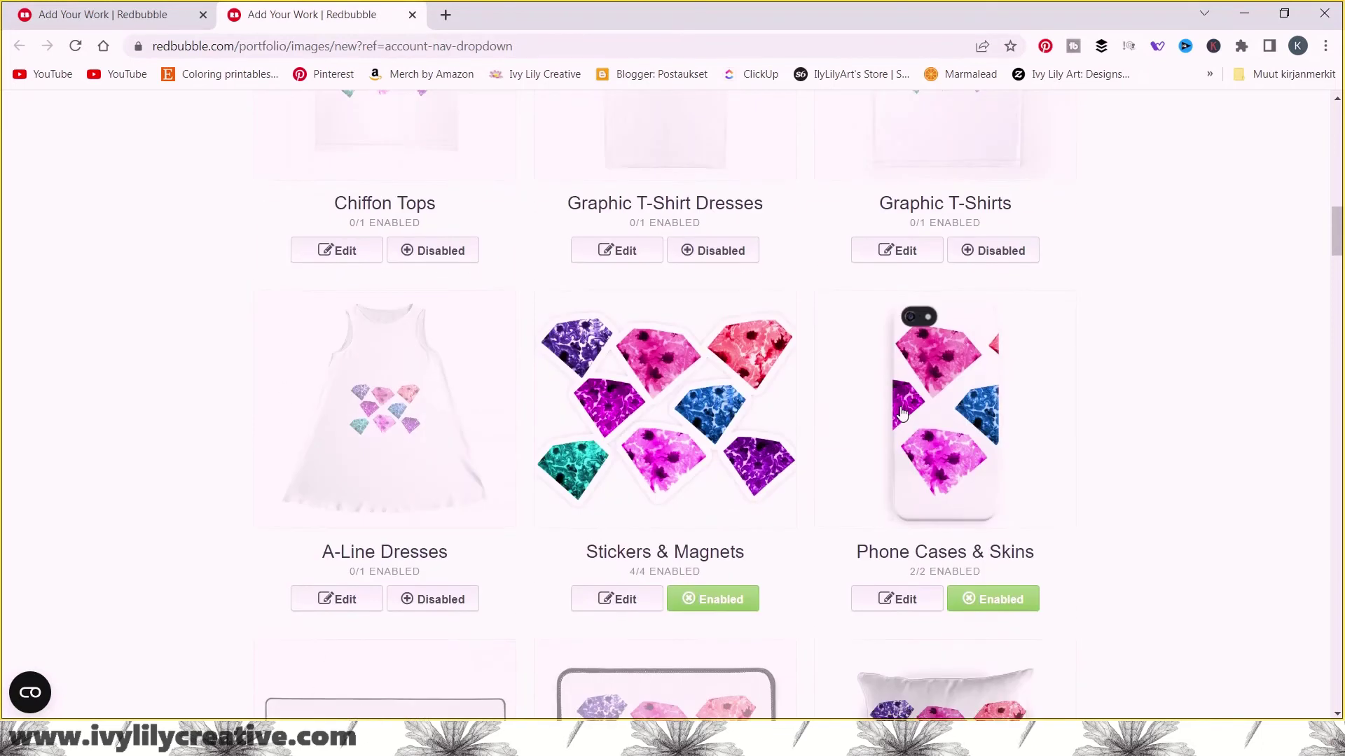
click(636, 524)
scroll(1102, 366, down, 2)
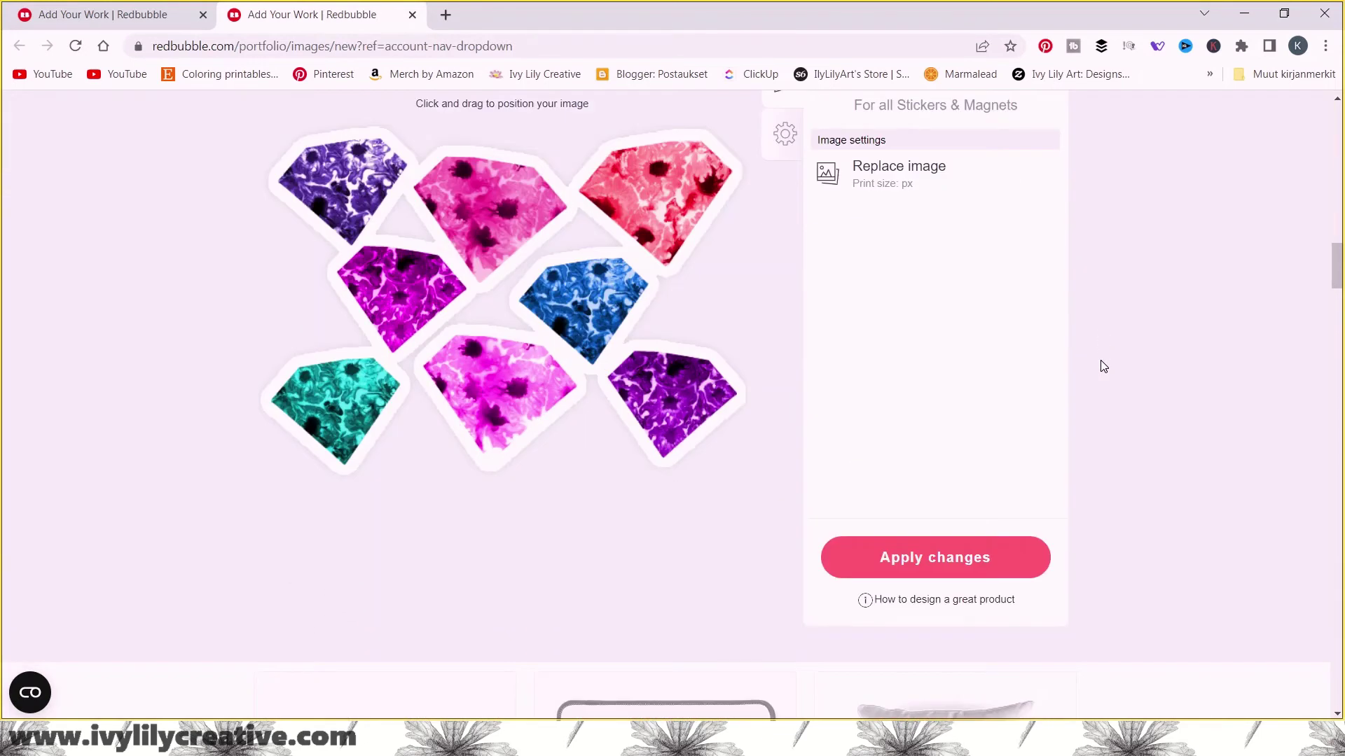
scroll(945, 354, up, 1)
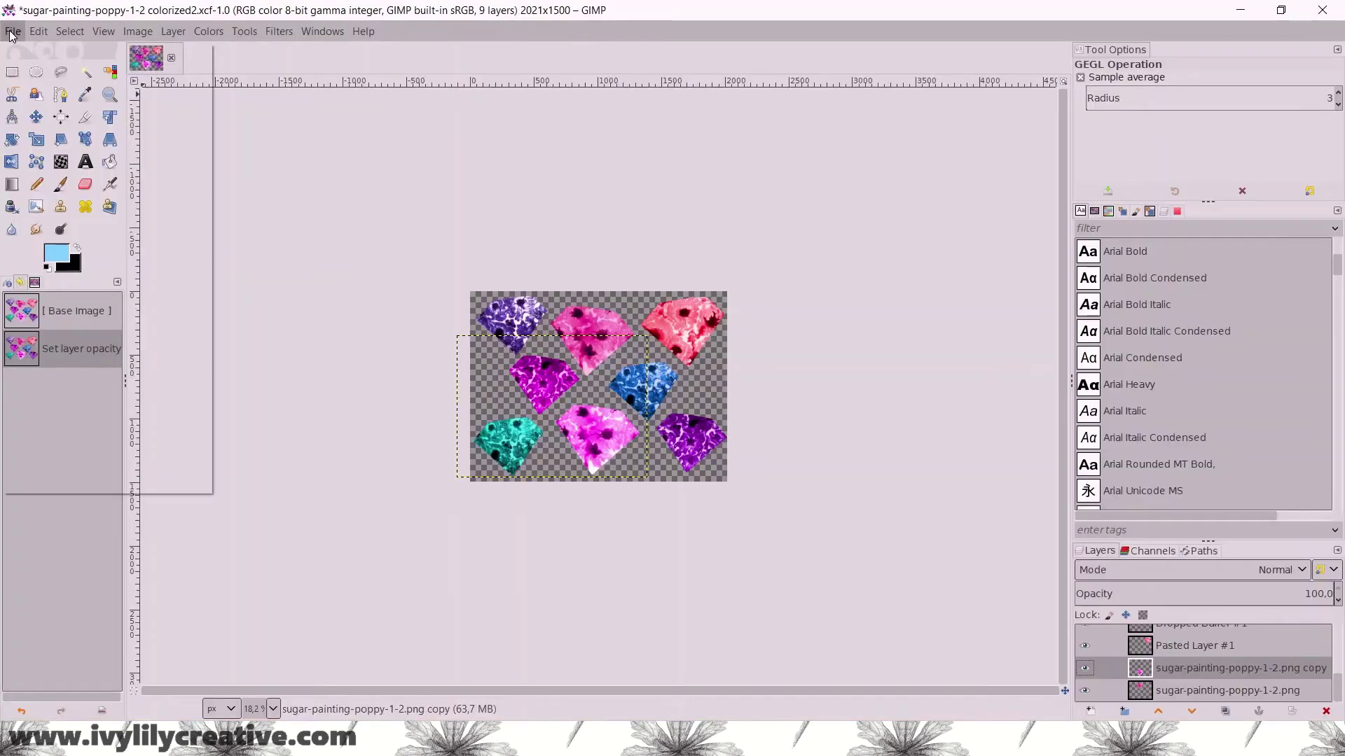
- Create a new GIMP image 3000 px wide and 2000 px high
click(12, 32)
click(42, 53)
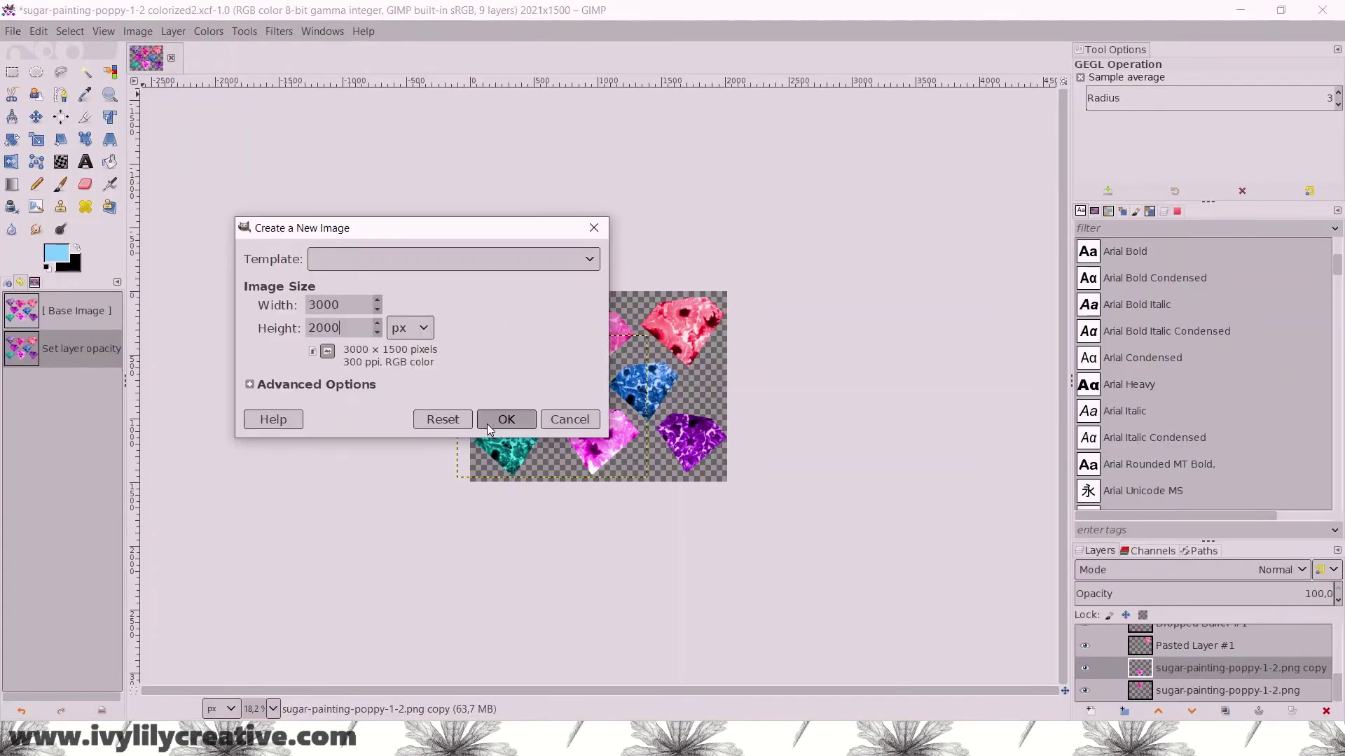
click(505, 420)
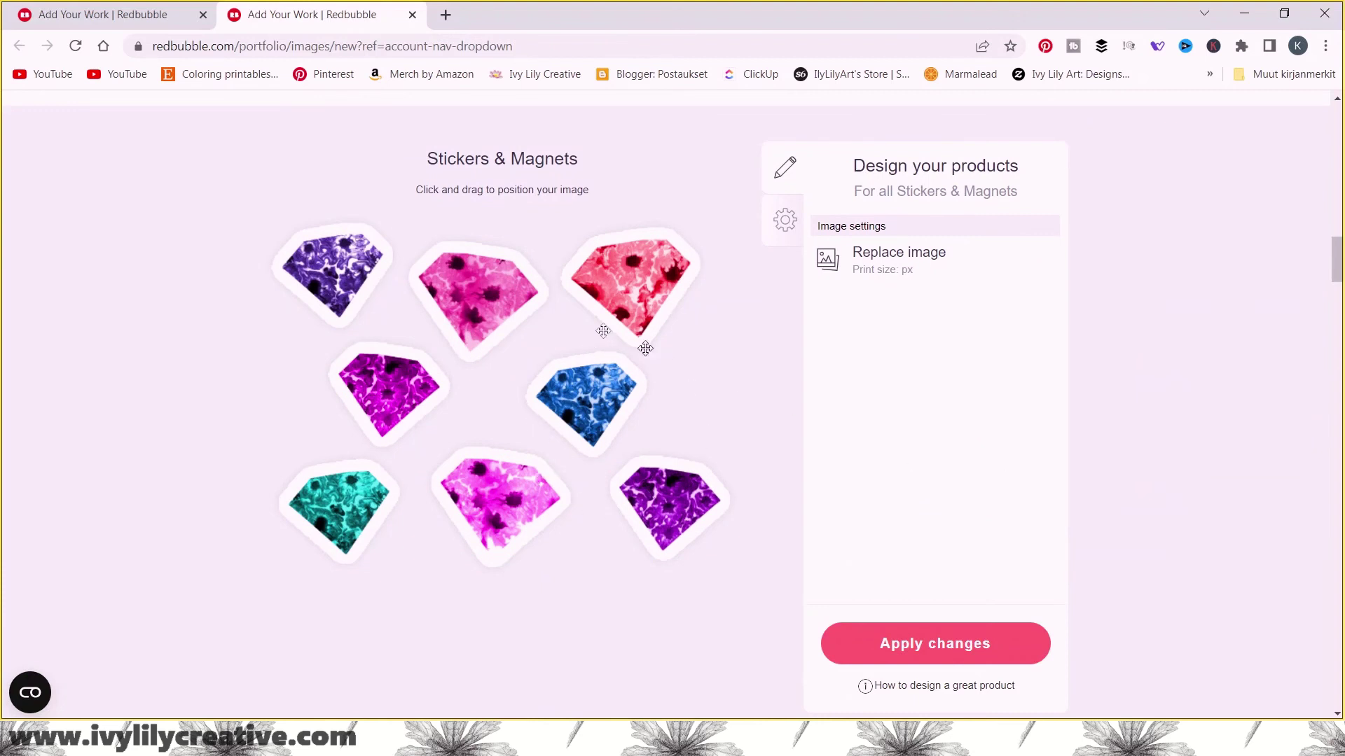
- Switch to Redbubble and examine the Stickers & Magnets preview of the more widely spaced diamonds
scroll(1251, 493, down, 1)
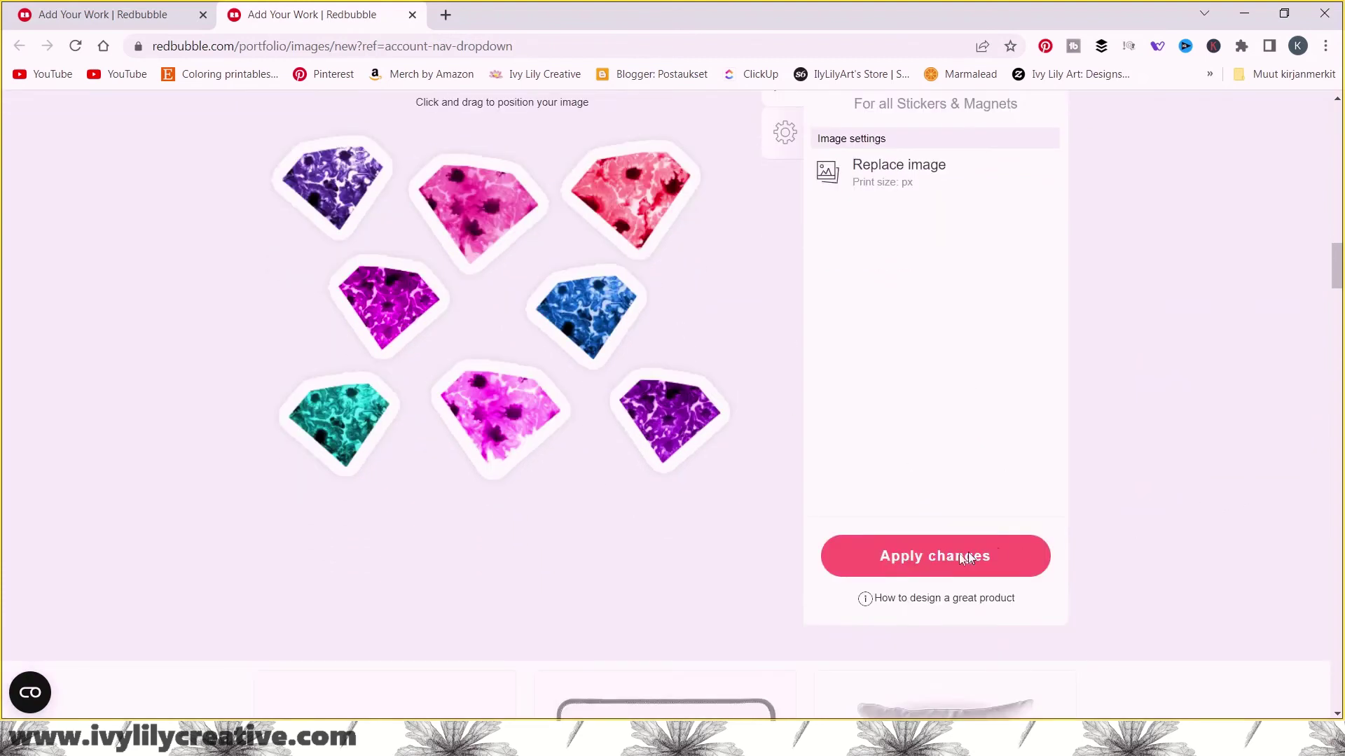